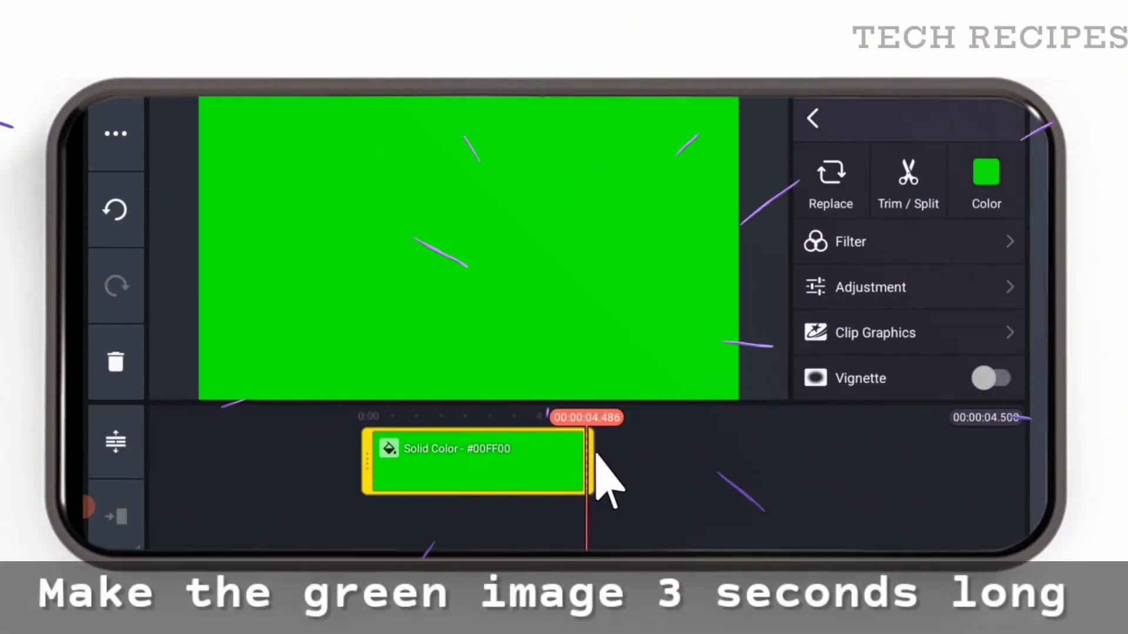
Step: Trim the green solid color clip to about 3 seconds and duplicate it twice
{"action": "left_click_drag", "start_coordinate": [522, 491], "coordinate": [565, 506]}
{"action": "left_click_drag", "start_coordinate": [767, 518], "coordinate": [638, 627]}
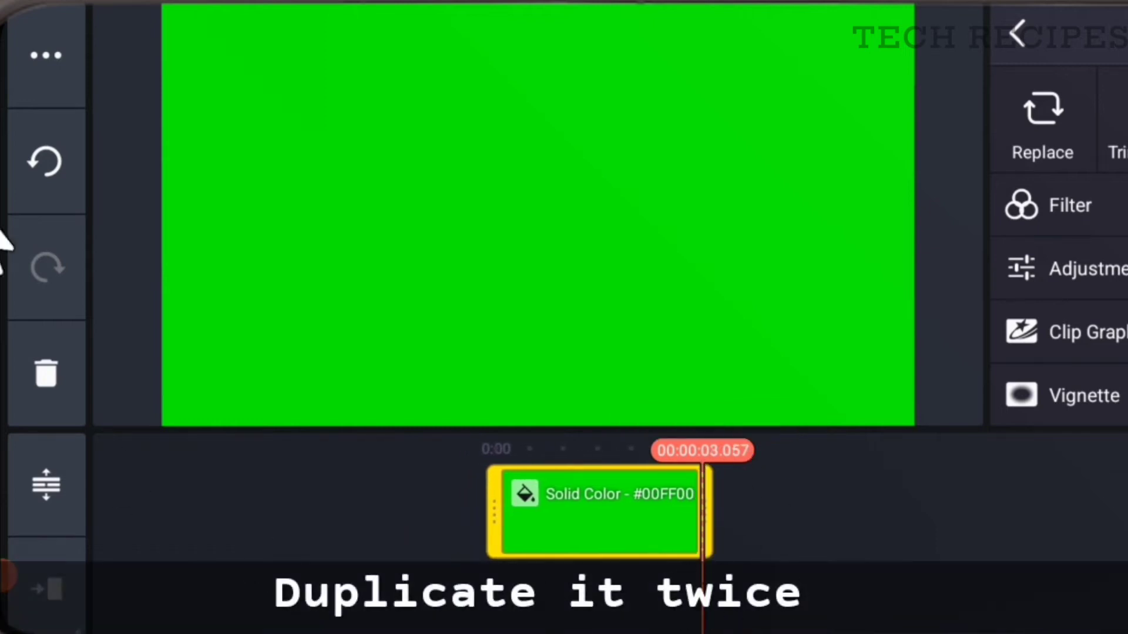
{"action": "left_click", "coordinate": [44, 55]}
{"action": "left_click", "coordinate": [226, 29]}
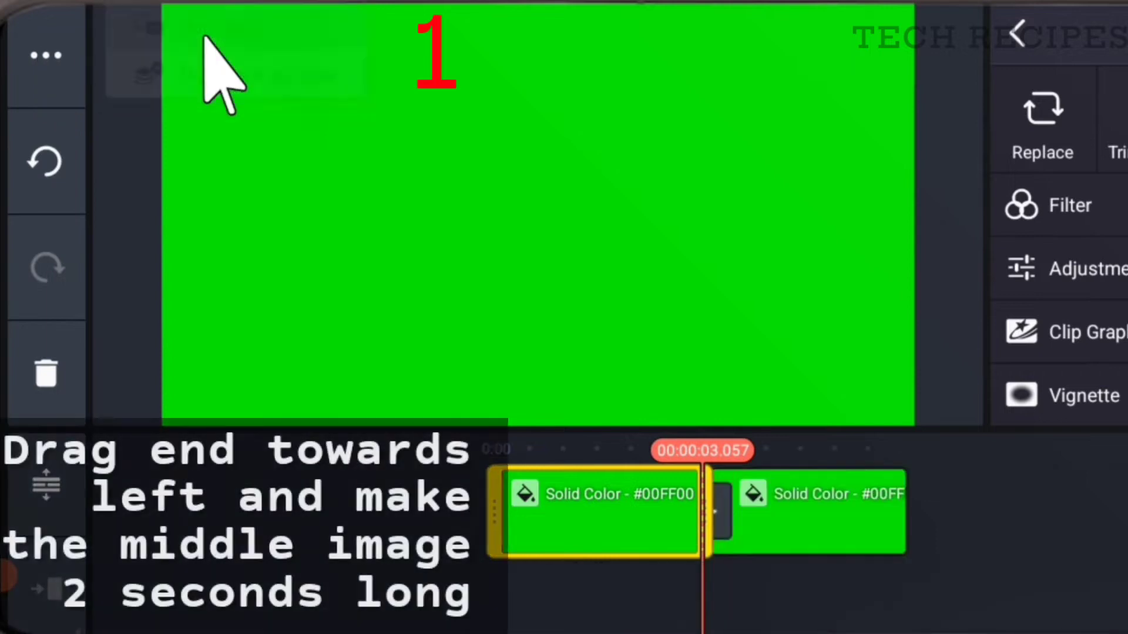
{"action": "left_click", "coordinate": [45, 59]}
{"action": "left_click", "coordinate": [189, 28]}
Step: Shorten the middle green clip in the timeline to about 2 seconds
{"action": "left_click", "coordinate": [999, 622]}
{"action": "left_click", "coordinate": [670, 562]}
{"action": "left_click", "coordinate": [863, 583]}
{"action": "left_click", "coordinate": [1019, 548]}
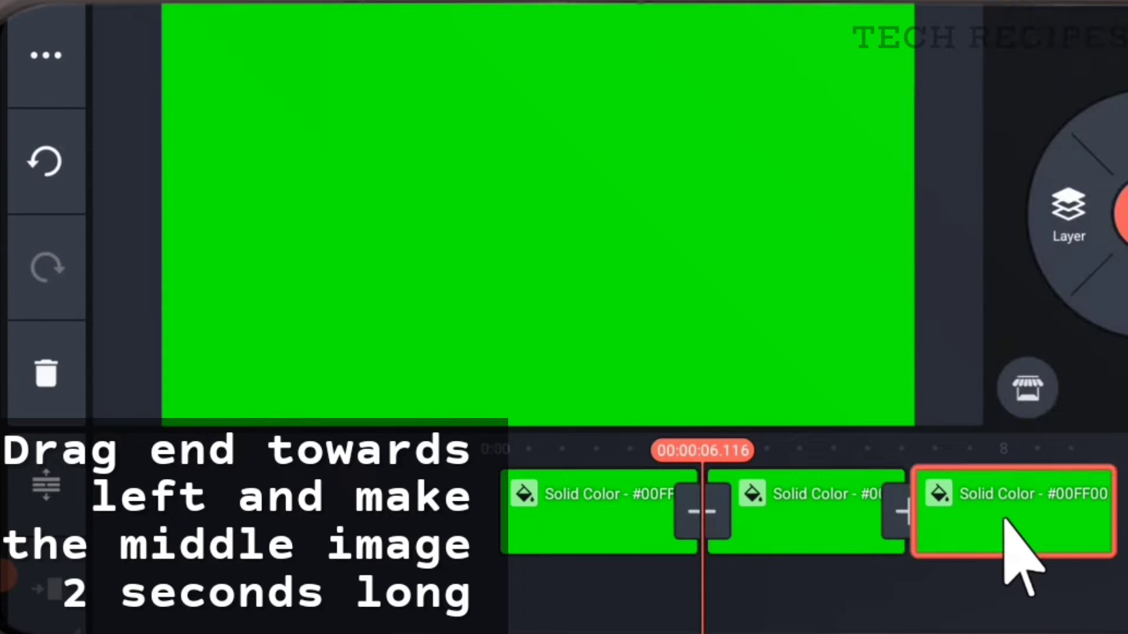
{"action": "left_click", "coordinate": [1060, 593]}
{"action": "left_click", "coordinate": [885, 531]}
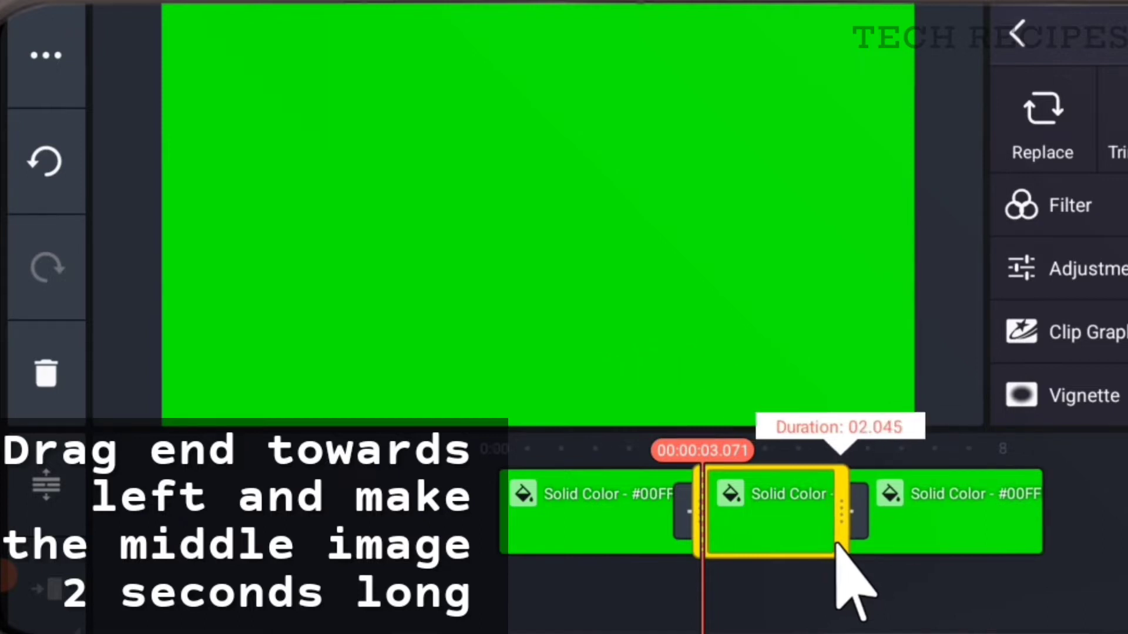
{"action": "left_click", "coordinate": [1000, 526]}
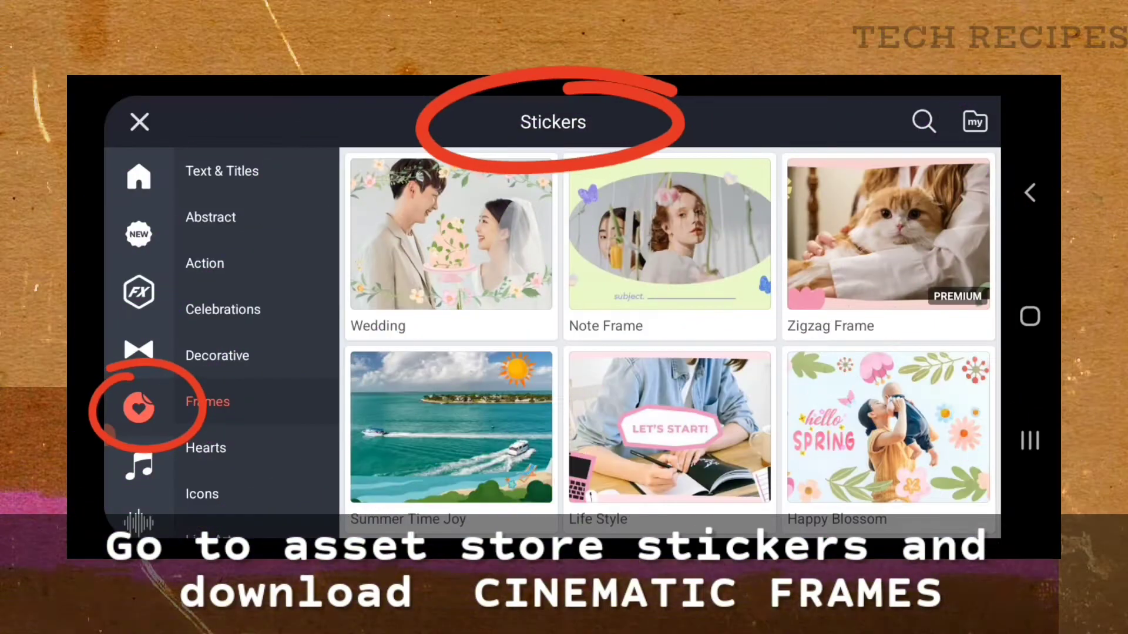
Step: Find the Cinematic Frames pack in the Frames category of the sticker asset store and open it
{"action": "scroll", "coordinate": [667, 364], "scroll_direction": "down", "scroll_amount": 5}
{"action": "scroll", "coordinate": [552, 344], "scroll_direction": "down", "scroll_amount": 5}
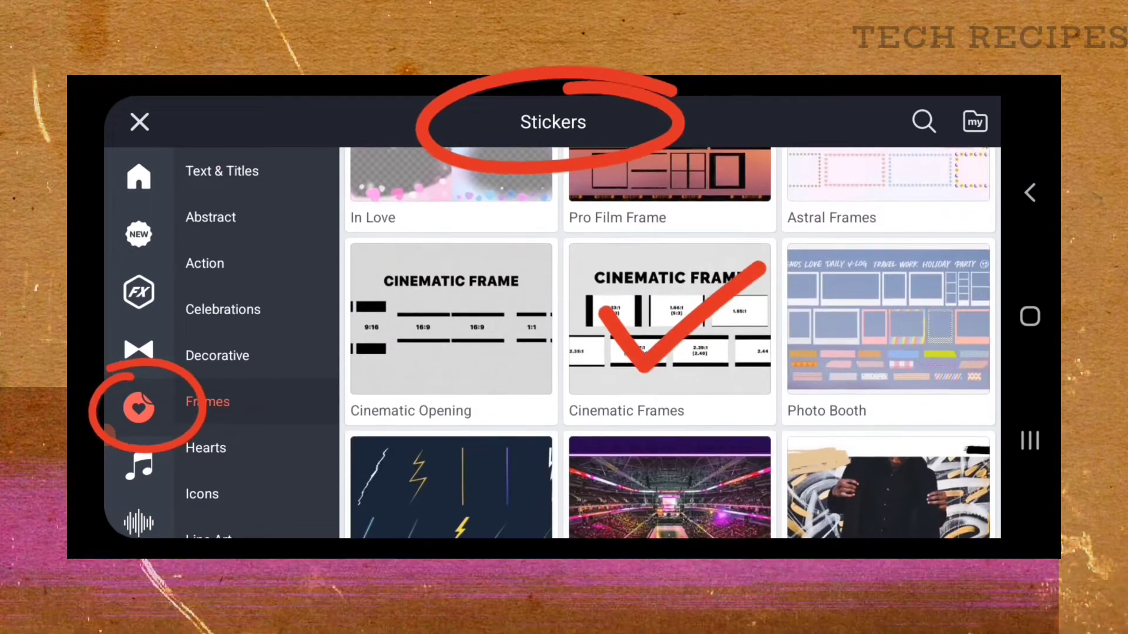
{"action": "left_click", "coordinate": [669, 328]}
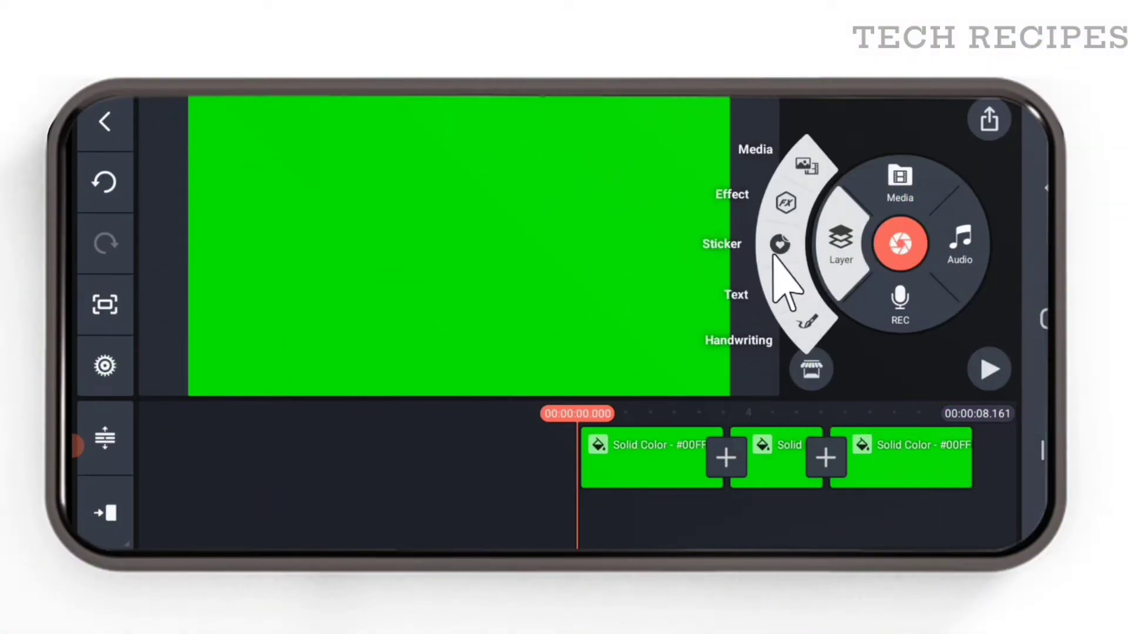
Step: Add the 2.37:1 (RED Wide) Cinematic Frames sticker at the project's start and fit it to the full preview
{"action": "left_click", "coordinate": [775, 258]}
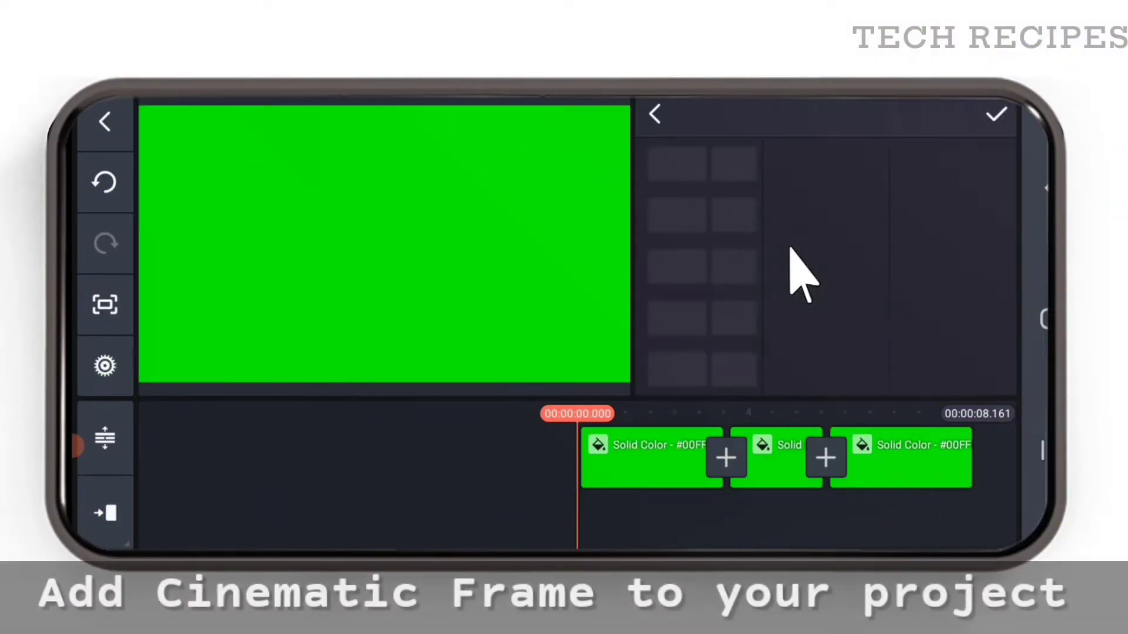
{"action": "scroll", "coordinate": [793, 317], "scroll_direction": "down", "scroll_amount": 10}
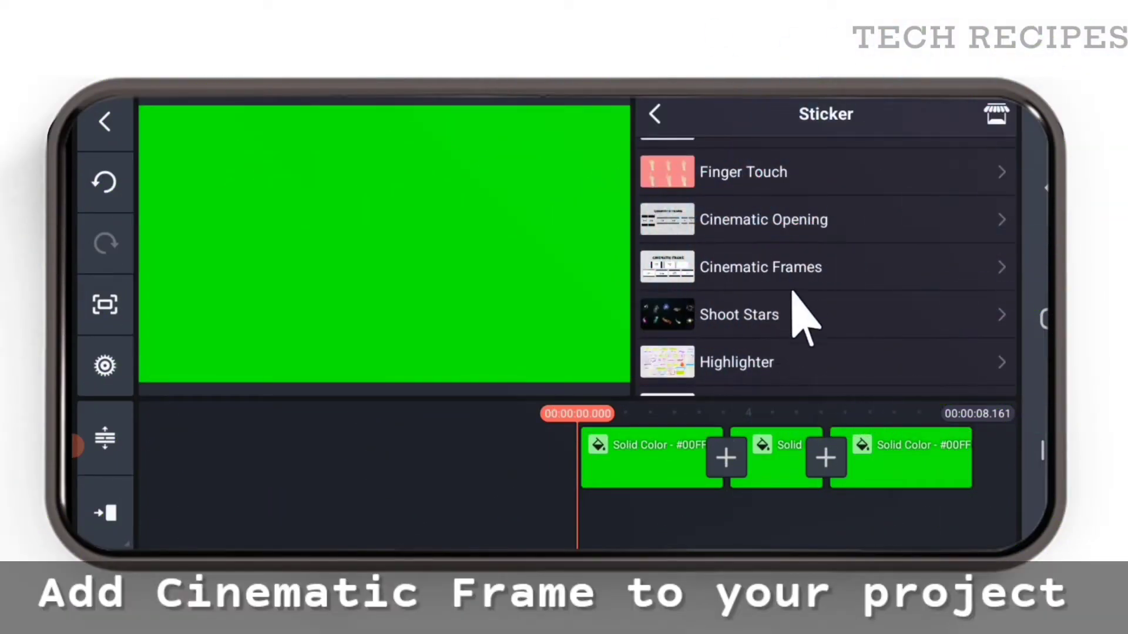
{"action": "left_click", "coordinate": [772, 265]}
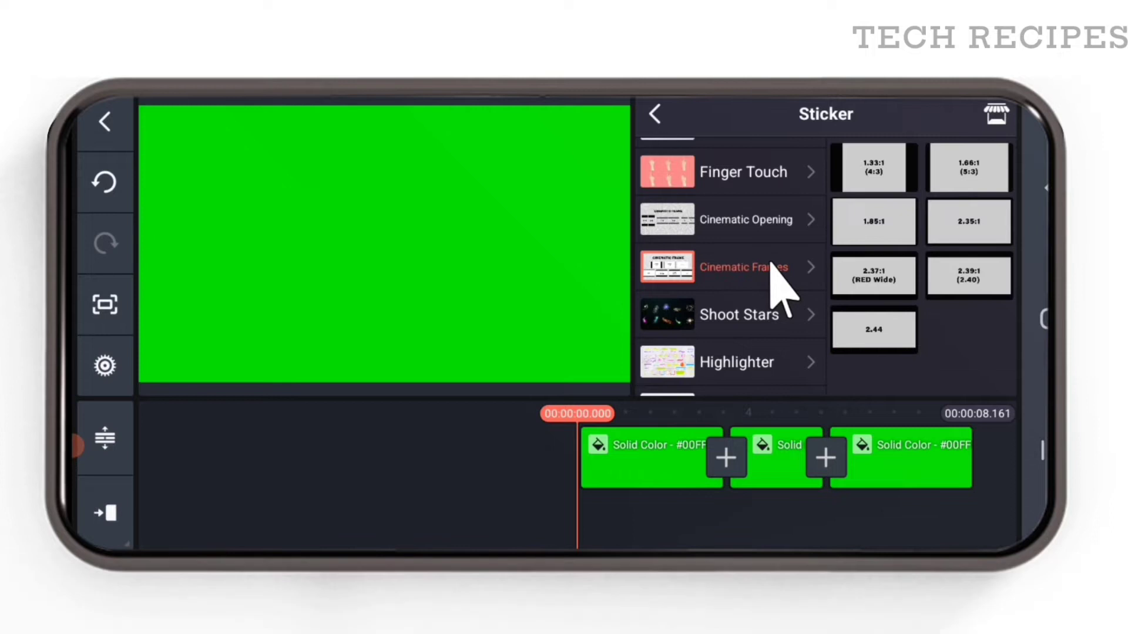
{"action": "left_click", "coordinate": [874, 276]}
{"action": "left_click", "coordinate": [655, 114]}
{"action": "left_click", "coordinate": [611, 392]}
{"action": "left_click_drag", "start_coordinate": [612, 393], "coordinate": [605, 376]}
{"action": "left_click_drag", "start_coordinate": [714, 384], "coordinate": [681, 371]}
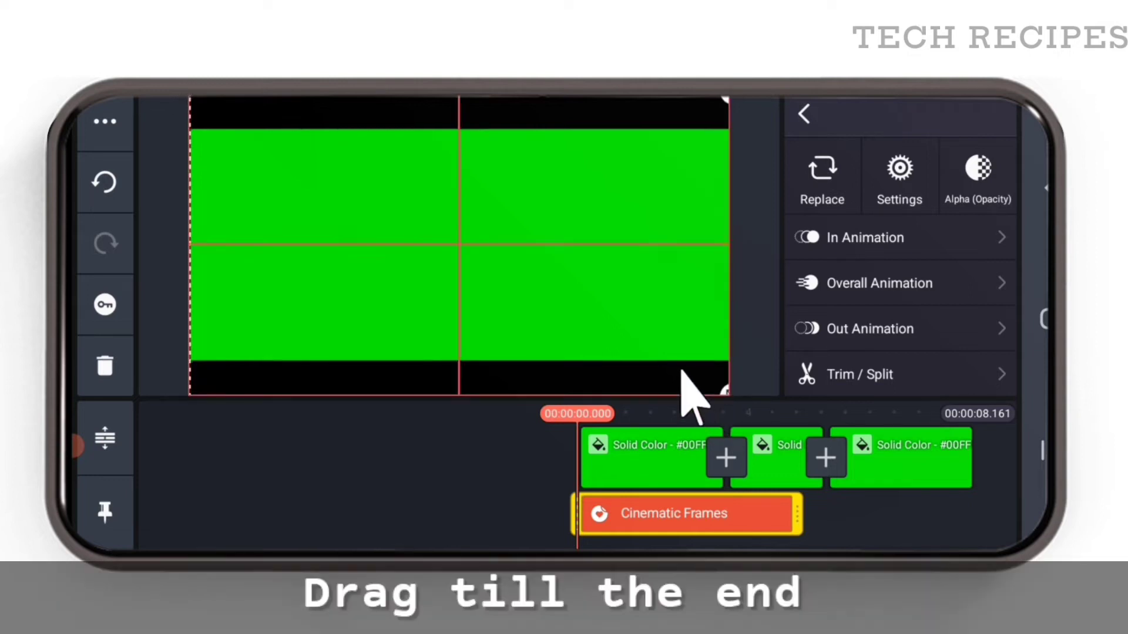
Step: Extend the Cinematic Frames layer to the end of the third green clip
{"action": "left_click_drag", "start_coordinate": [892, 531], "coordinate": [977, 541]}
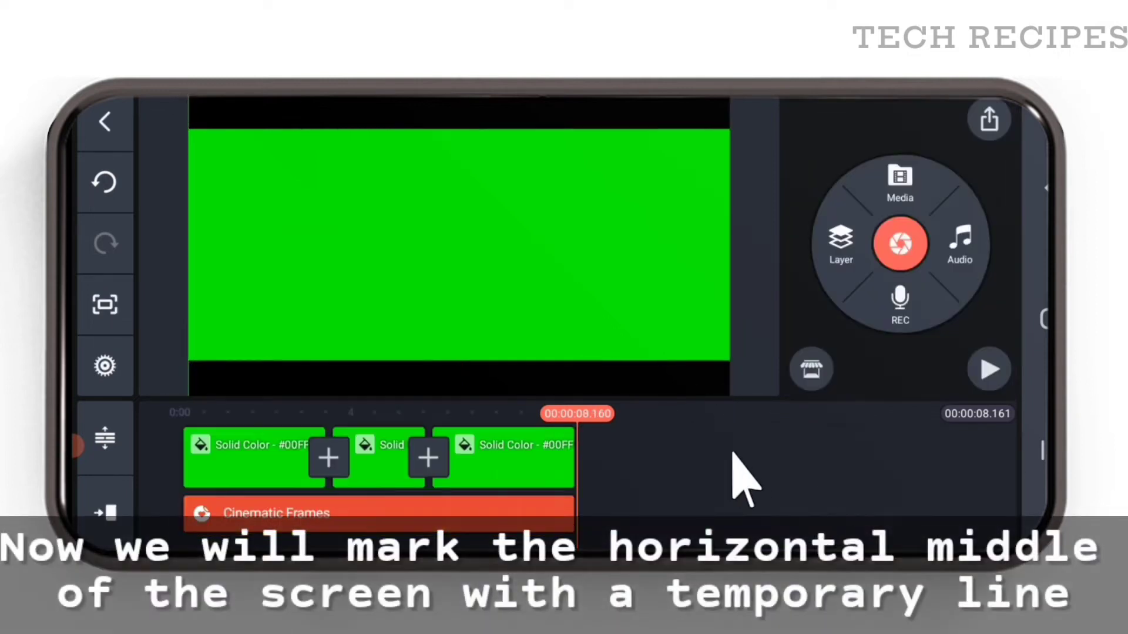
{"action": "scroll", "coordinate": [214, 491], "scroll_direction": "left", "scroll_amount": 5}
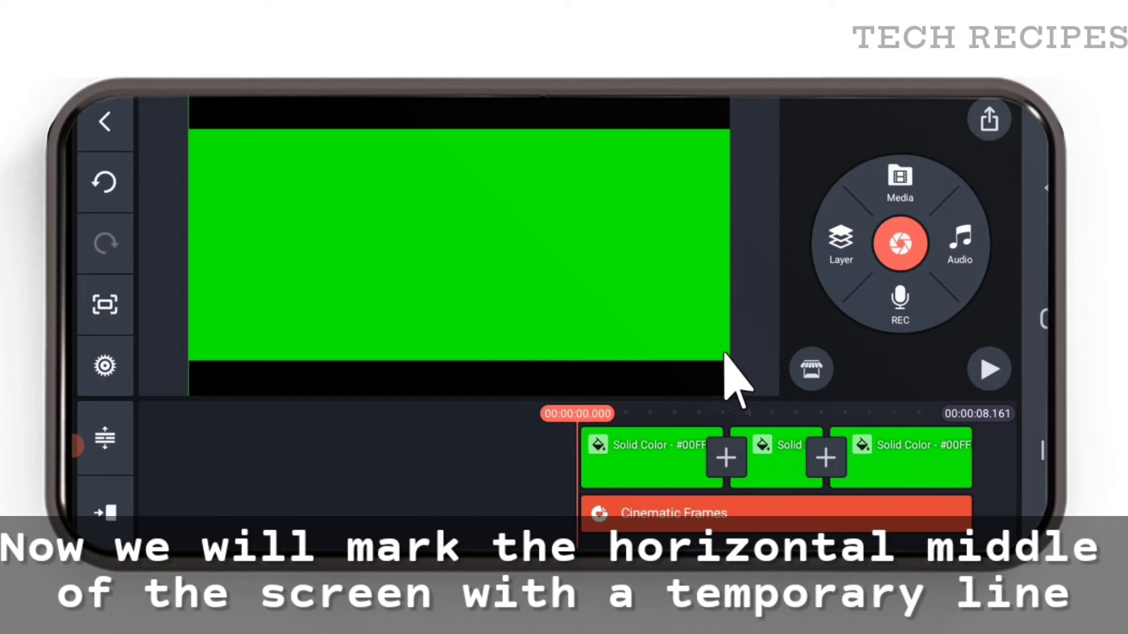
{"action": "left_click", "coordinate": [656, 380]}
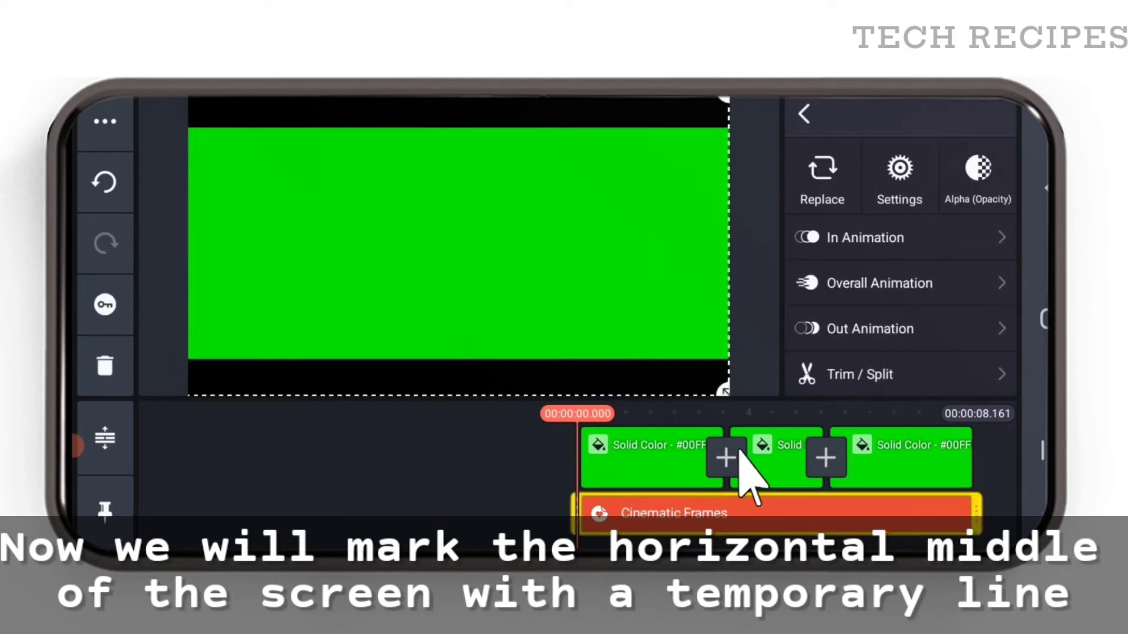
{"action": "left_click", "coordinate": [407, 499]}
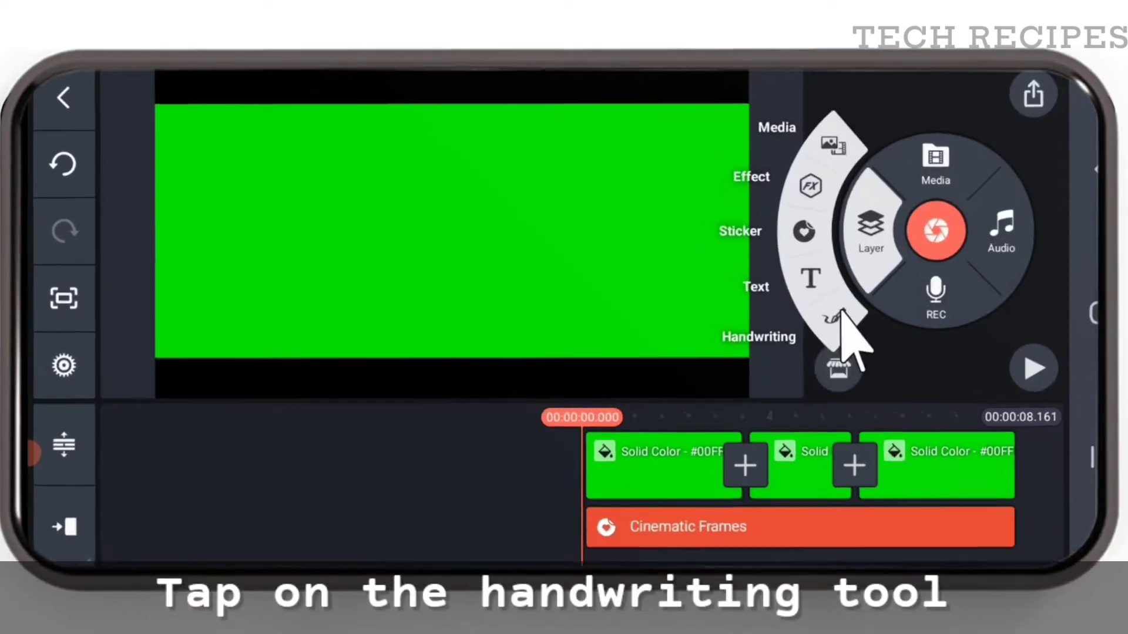
Step: Draw a red horizontal line across the middle of the preview as a handwriting layer with the line brush
{"action": "left_click", "coordinate": [807, 322]}
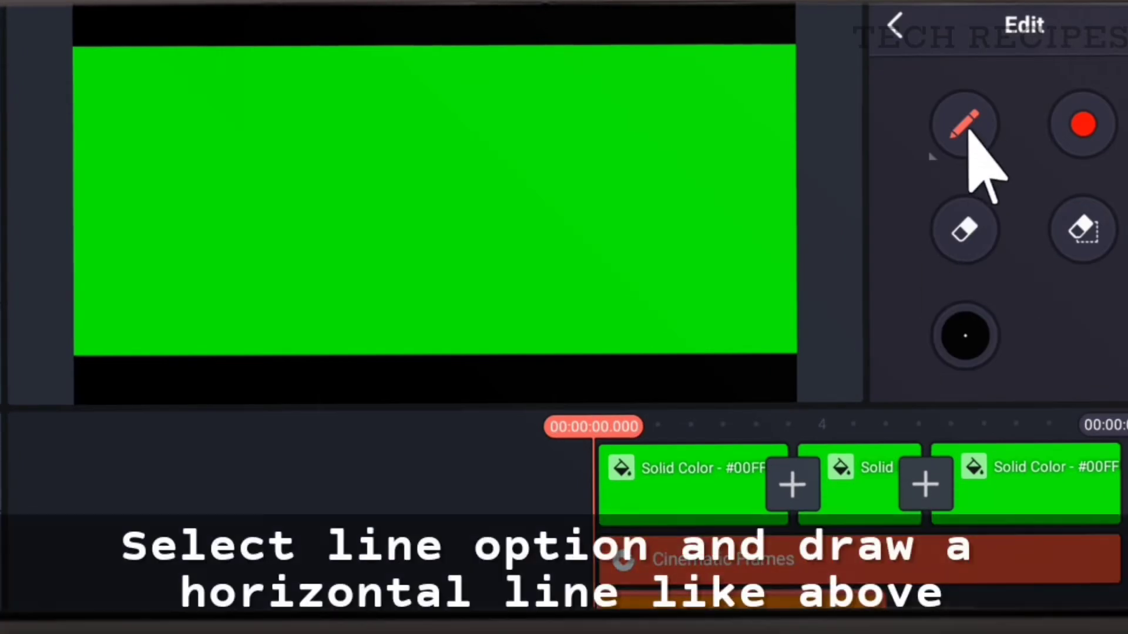
{"action": "left_click", "coordinate": [965, 123]}
{"action": "left_click", "coordinate": [784, 193]}
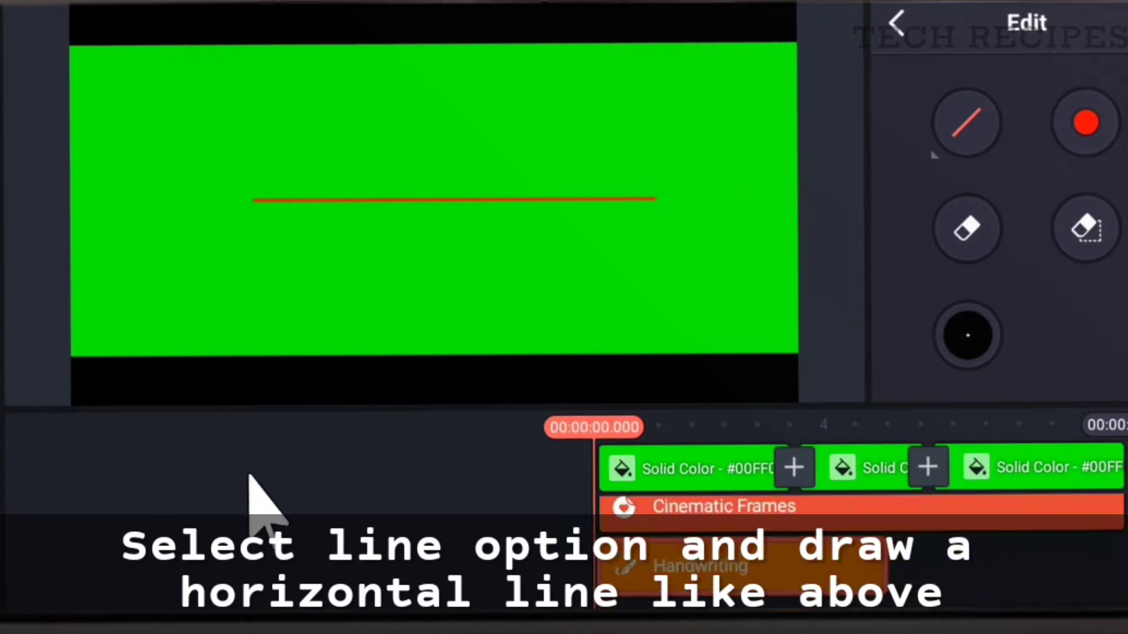
Step: Center the red line on the preview and extend its handwriting layer to the end of the project
{"action": "left_click", "coordinate": [681, 552]}
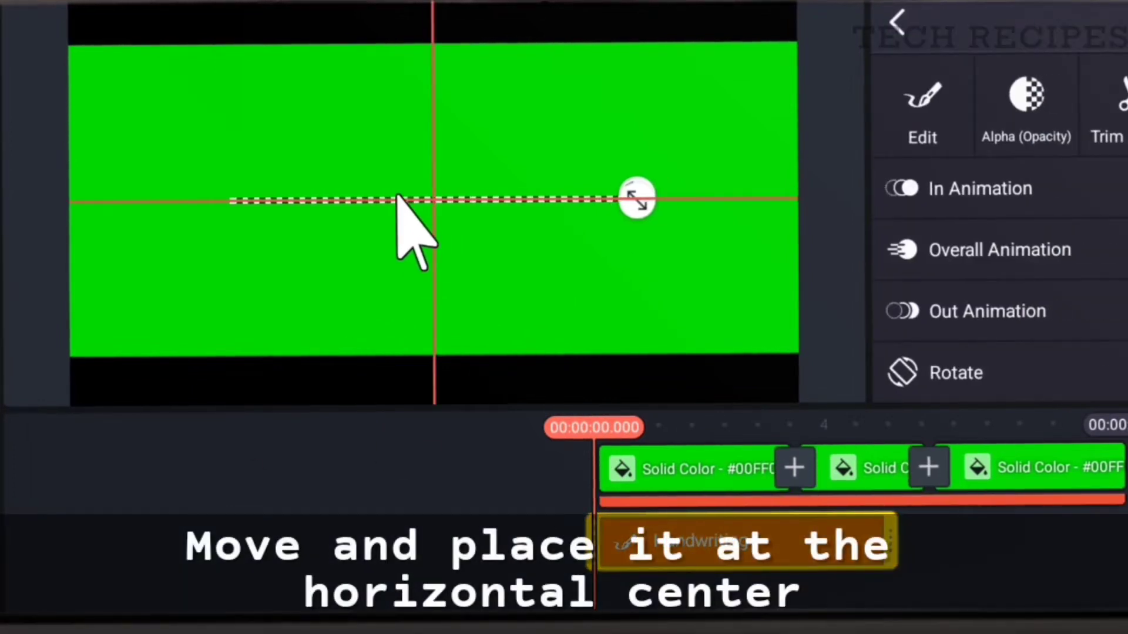
{"action": "left_click", "coordinate": [1112, 572]}
{"action": "left_click", "coordinate": [820, 549]}
{"action": "left_click_drag", "start_coordinate": [890, 541], "coordinate": [1123, 534]}
{"action": "left_click", "coordinate": [674, 449]}
{"action": "left_click_drag", "start_coordinate": [690, 487], "coordinate": [1122, 488]}
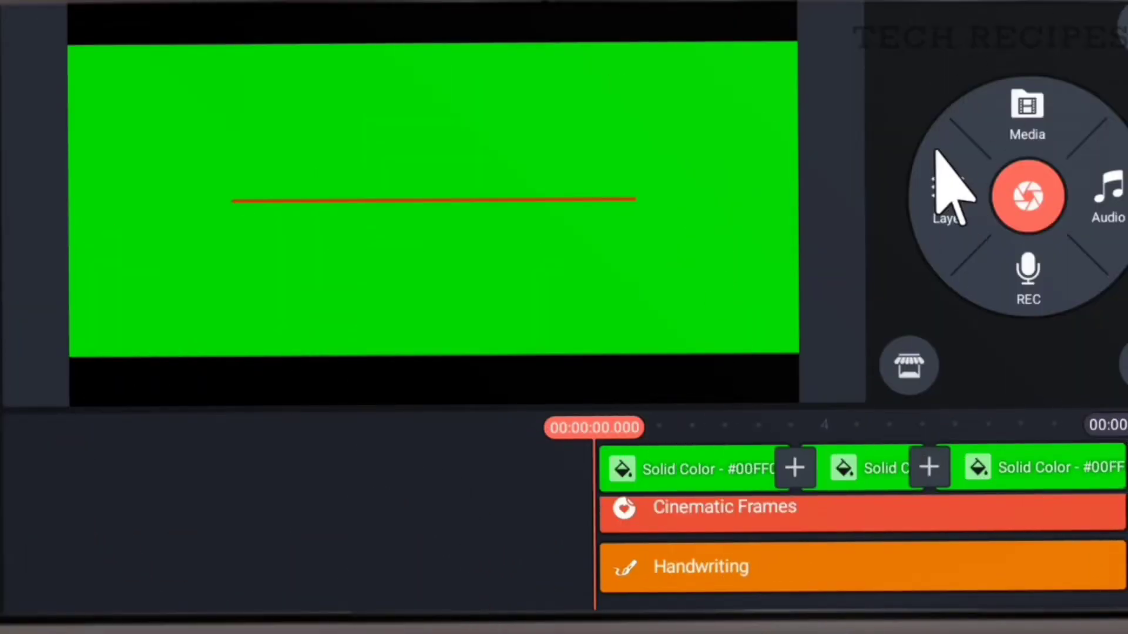
Step: Add the black solid color image as a layer and enlarge it to cover the whole preview
{"action": "left_click", "coordinate": [953, 191]}
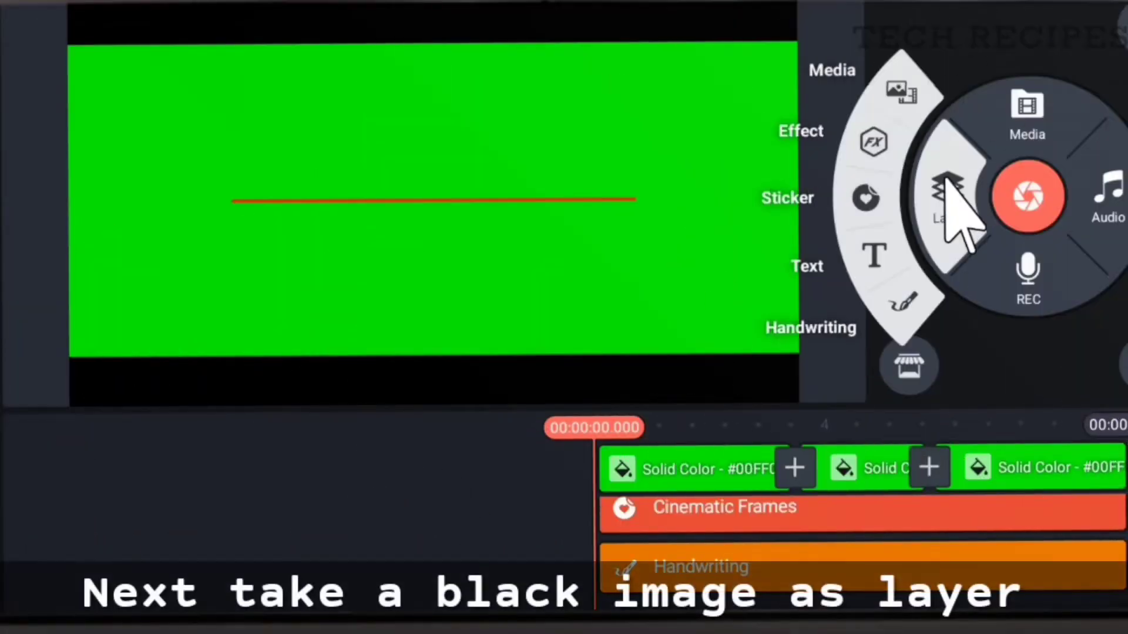
{"action": "left_click", "coordinate": [887, 89]}
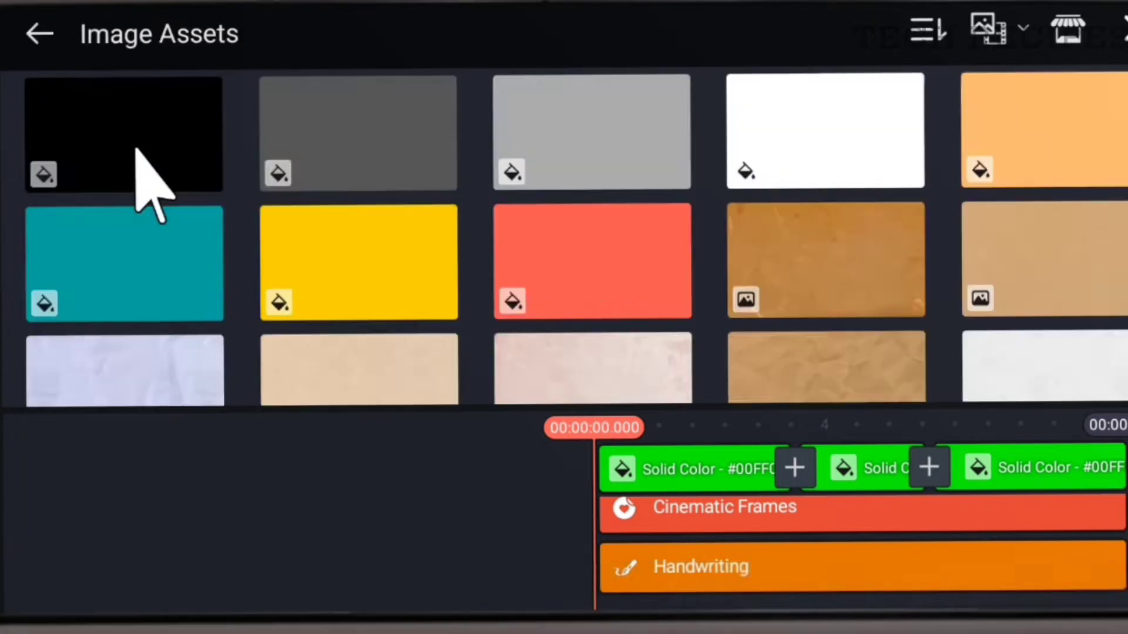
{"action": "left_click", "coordinate": [136, 146]}
{"action": "left_click_drag", "start_coordinate": [523, 249], "coordinate": [789, 400]}
{"action": "left_click_drag", "start_coordinate": [581, 270], "coordinate": [334, 171]}
{"action": "left_click_drag", "start_coordinate": [518, 292], "coordinate": [799, 484]}
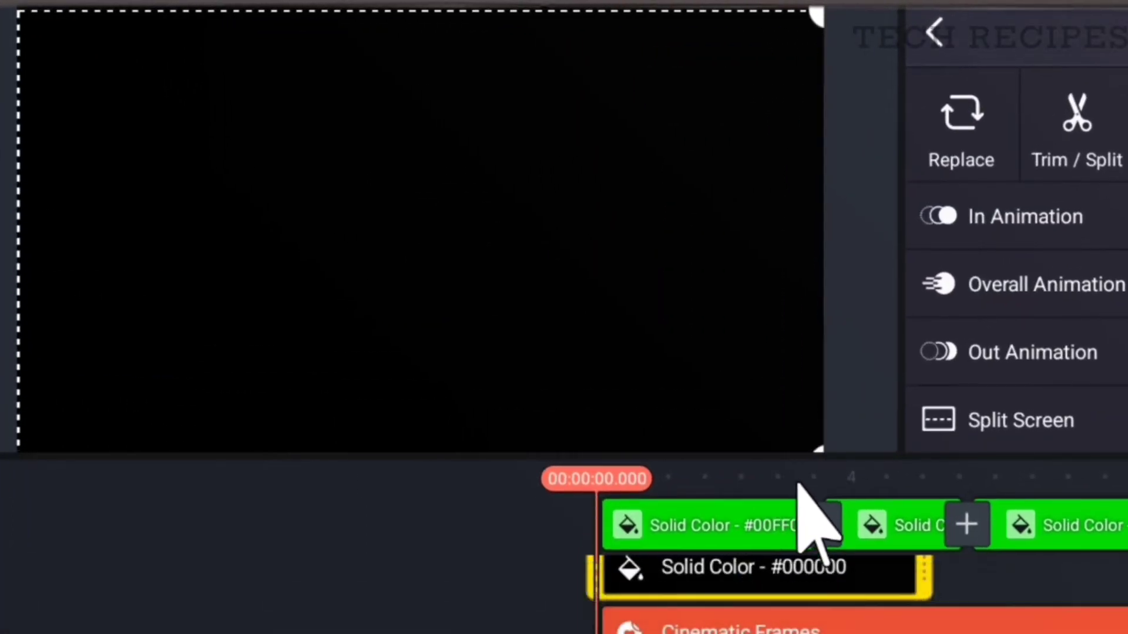
Step: Move the black layer up until its lower edge meets the red center line and trim it to 3 seconds
{"action": "mouse_move", "coordinate": [557, 359]}
{"action": "left_mouse_down"}
{"action": "mouse_move", "coordinate": [566, 166]}
{"action": "mouse_move", "coordinate": [541, 130]}
{"action": "mouse_move", "coordinate": [546, 104]}
{"action": "left_mouse_up"}
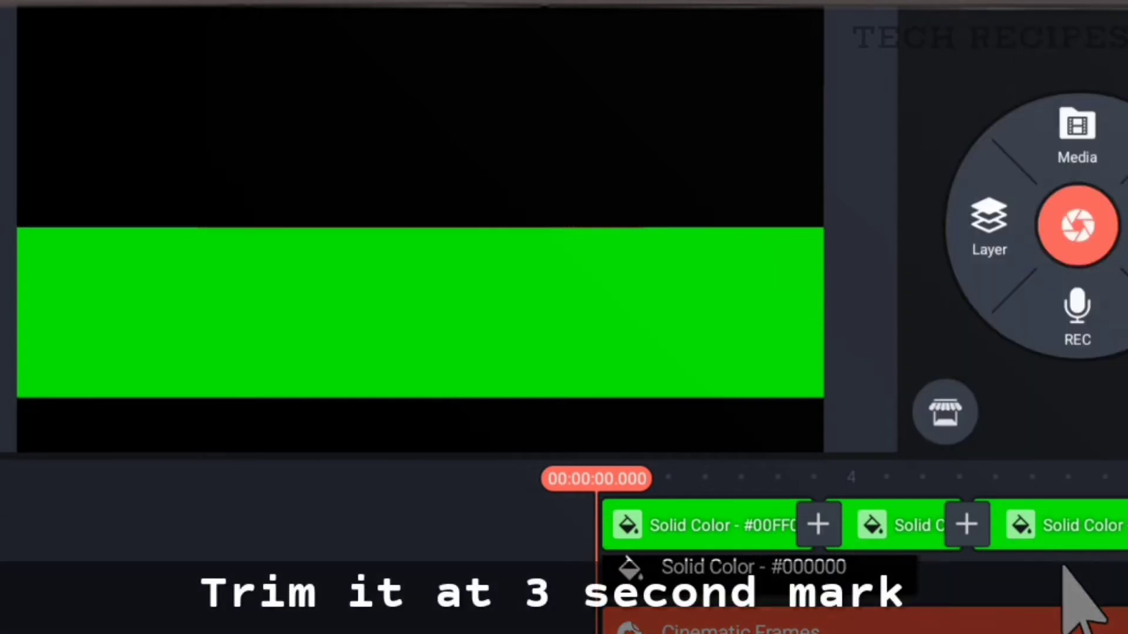
{"action": "left_click", "coordinate": [913, 573]}
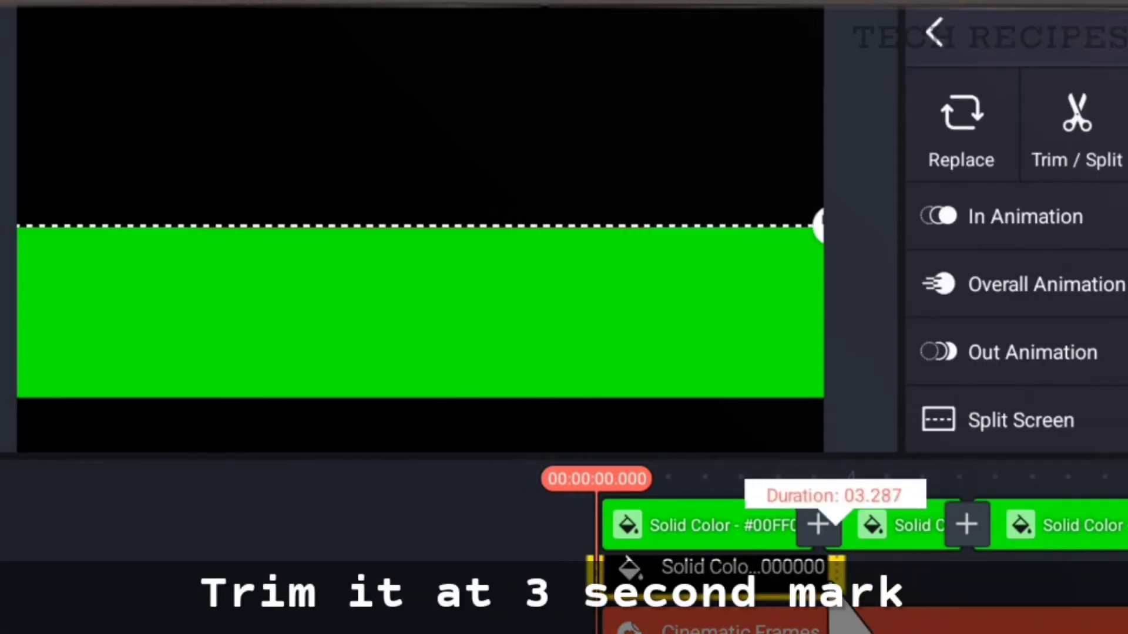
{"action": "left_click_drag", "start_coordinate": [819, 593], "coordinate": [819, 594]}
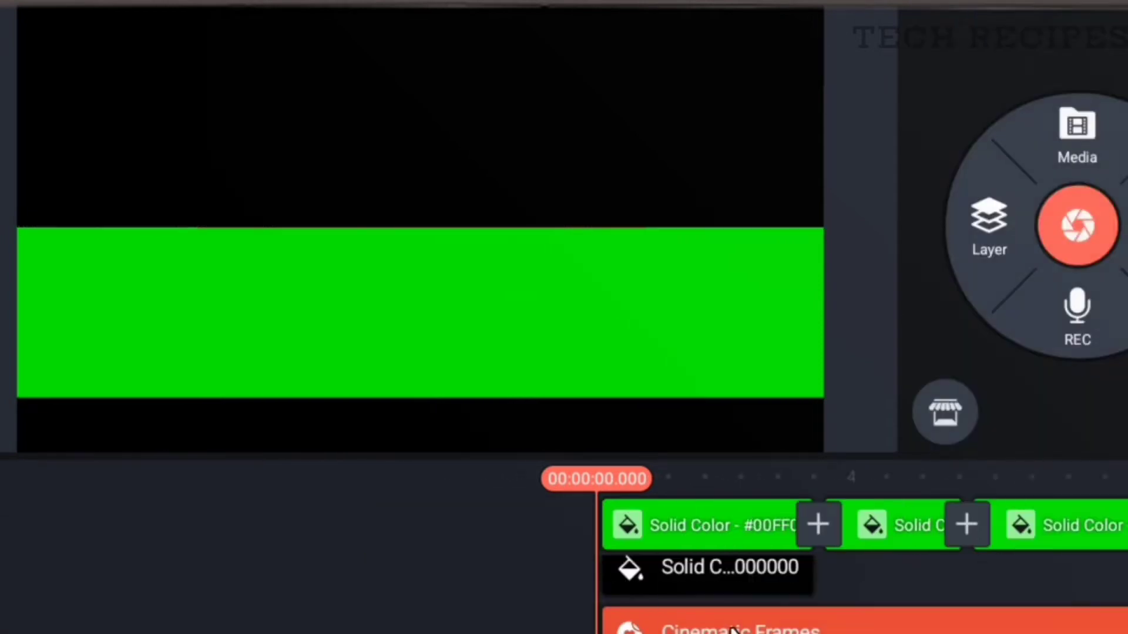
Step: Bring the handwriting line layer forward so it sits in front of the black layer
{"action": "left_click", "coordinate": [770, 602]}
{"action": "left_click", "coordinate": [46, 40]}
{"action": "left_click", "coordinate": [219, 126]}
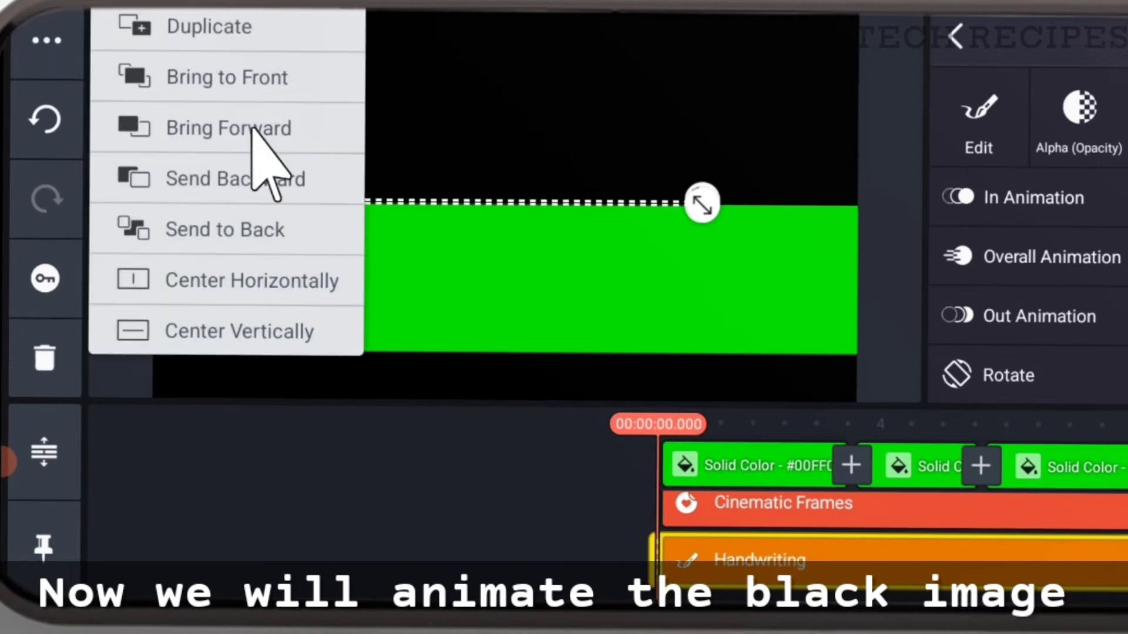
{"action": "left_click", "coordinate": [347, 453]}
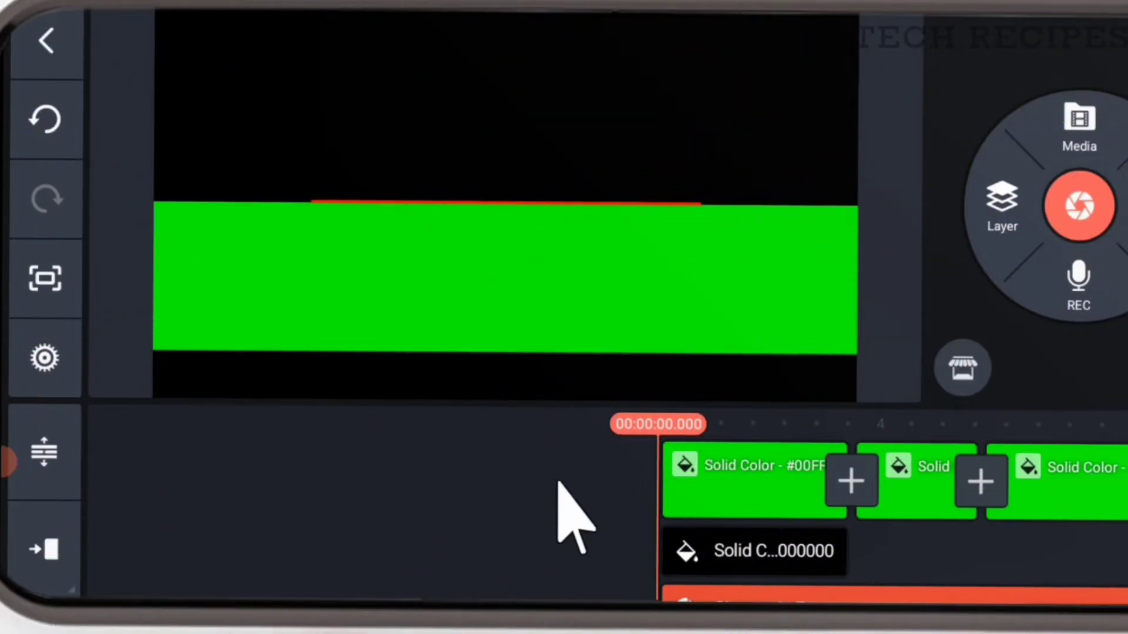
Step: Keyframe the black layer at 0 and about 3 seconds, moving it up past the cinematic frame's inner edge at the second keyframe
{"action": "left_click", "coordinate": [686, 546]}
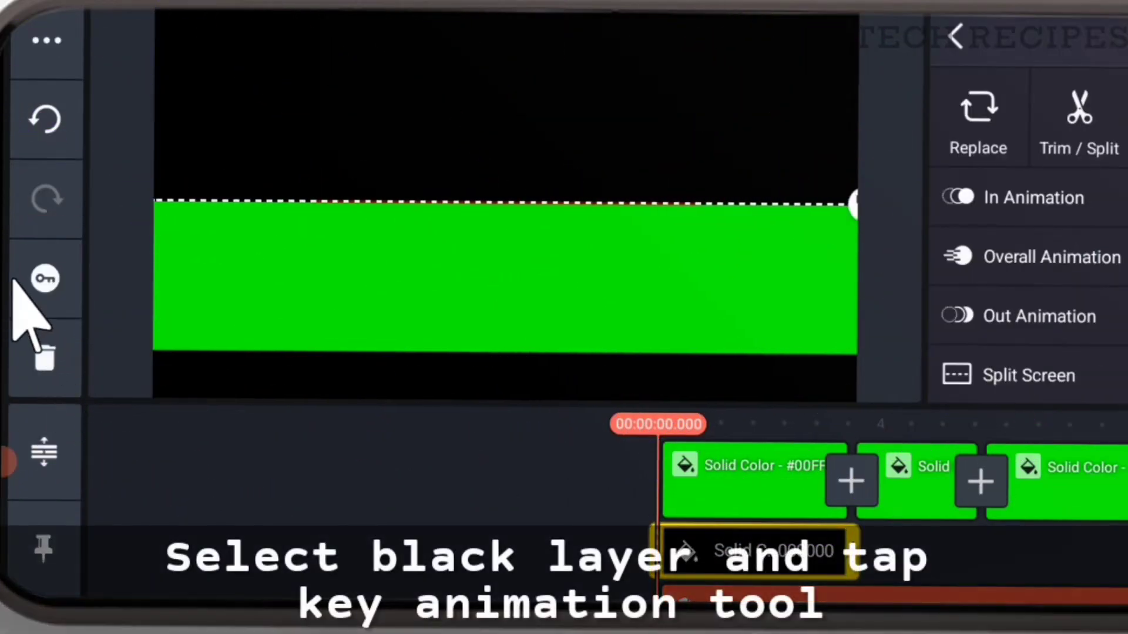
{"action": "left_click", "coordinate": [46, 278]}
{"action": "left_click_drag", "start_coordinate": [411, 493], "coordinate": [214, 566]}
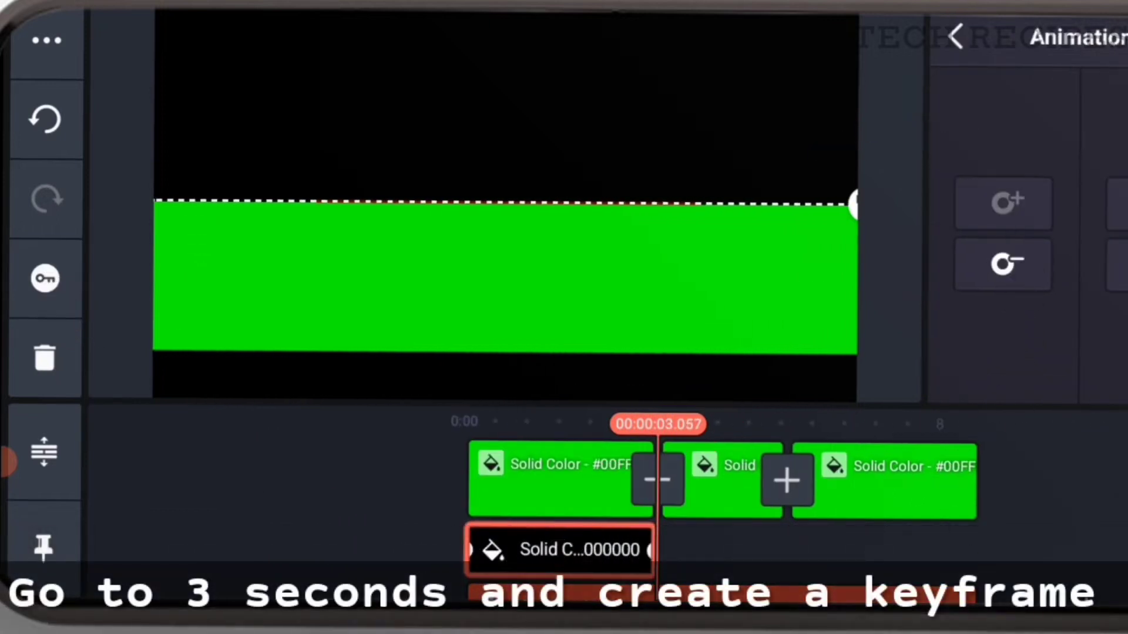
{"action": "left_click_drag", "start_coordinate": [439, 165], "coordinate": [462, 12]}
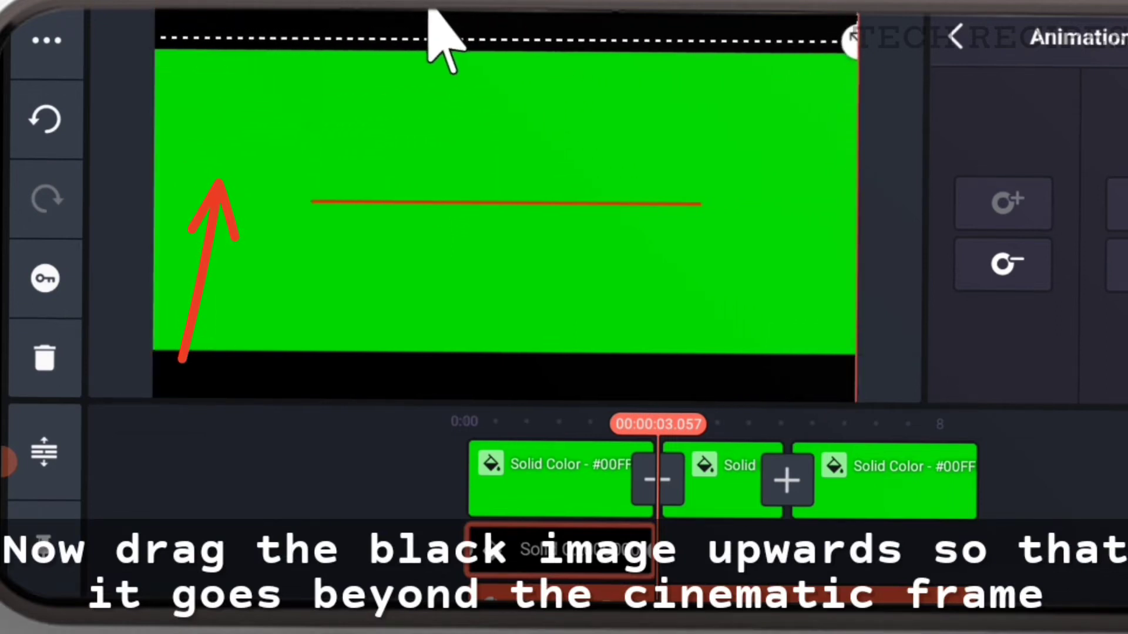
{"action": "left_click_drag", "start_coordinate": [418, 11], "coordinate": [436, 9]}
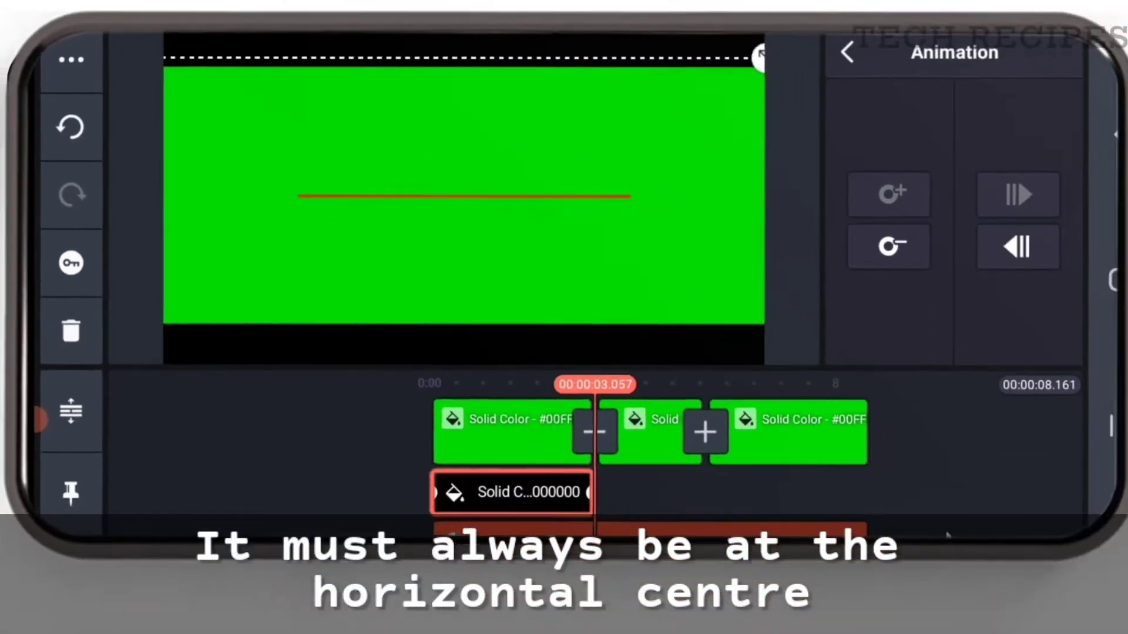
Step: Play the project from the start to preview the black layer's upward animation
{"action": "left_click", "coordinate": [1052, 566]}
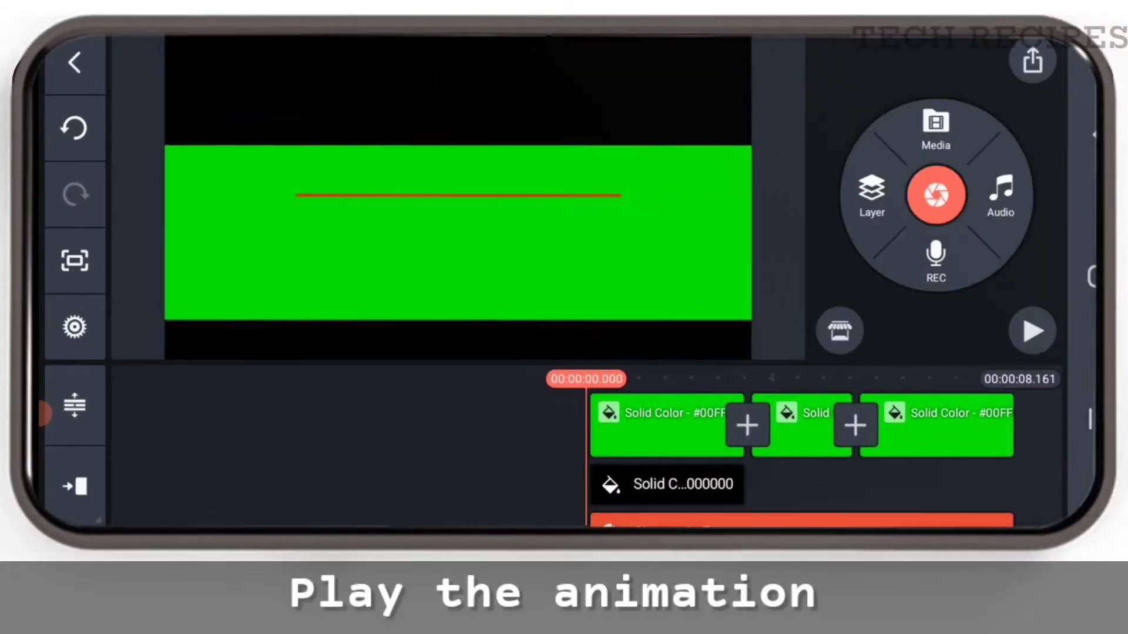
{"action": "left_click", "coordinate": [1031, 331]}
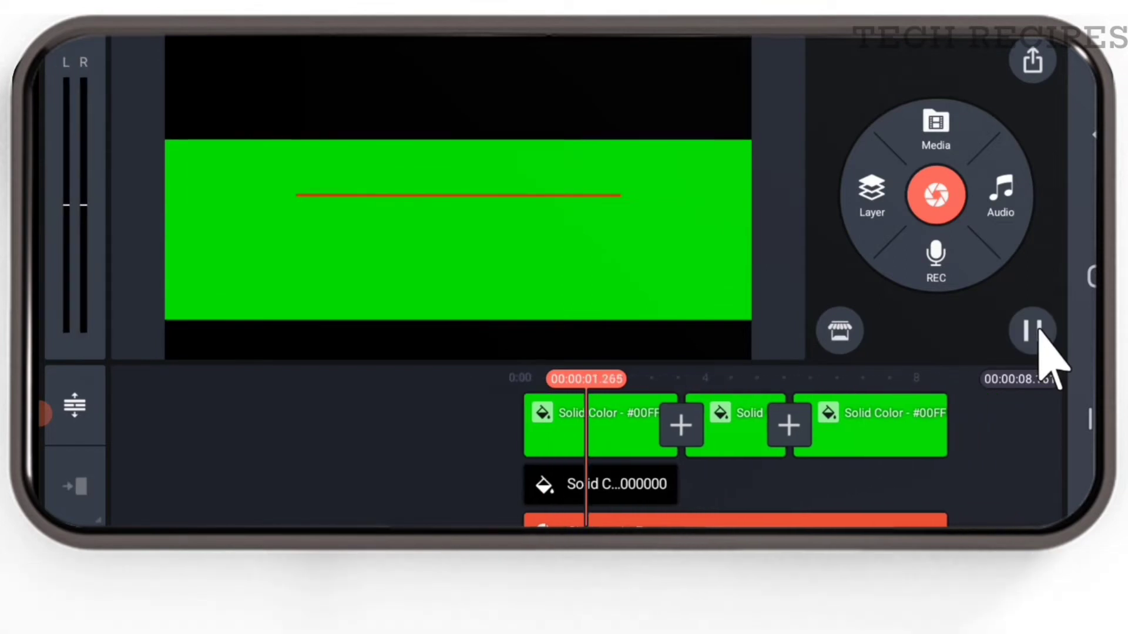
{"action": "left_click", "coordinate": [863, 429]}
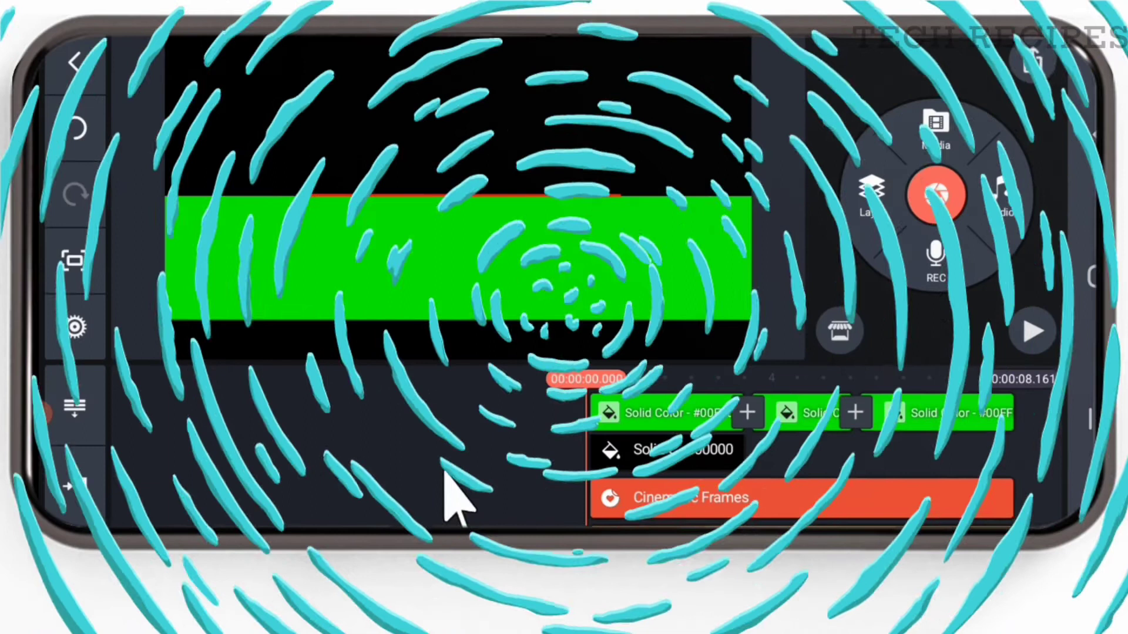
Step: Add a second black solid color layer at the project's start and trim it to about 3 seconds
{"action": "left_click", "coordinate": [864, 203]}
{"action": "left_click", "coordinate": [834, 112]}
{"action": "left_click", "coordinate": [194, 162]}
{"action": "left_click", "coordinate": [181, 156]}
{"action": "left_click_drag", "start_coordinate": [936, 493], "coordinate": [759, 449]}
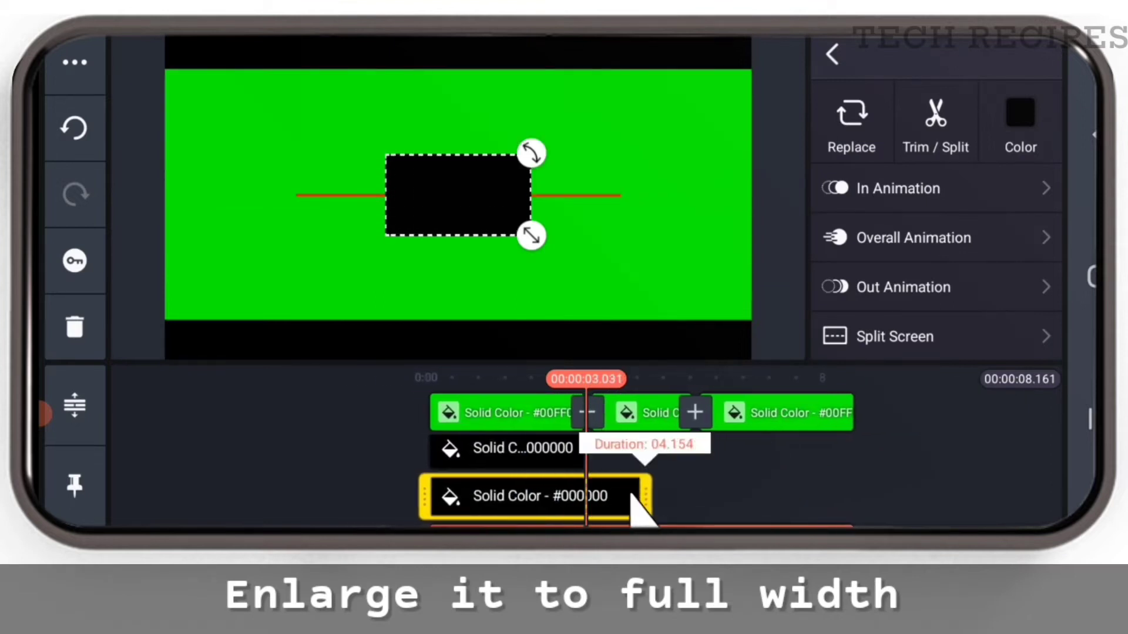
{"action": "left_click", "coordinate": [740, 484]}
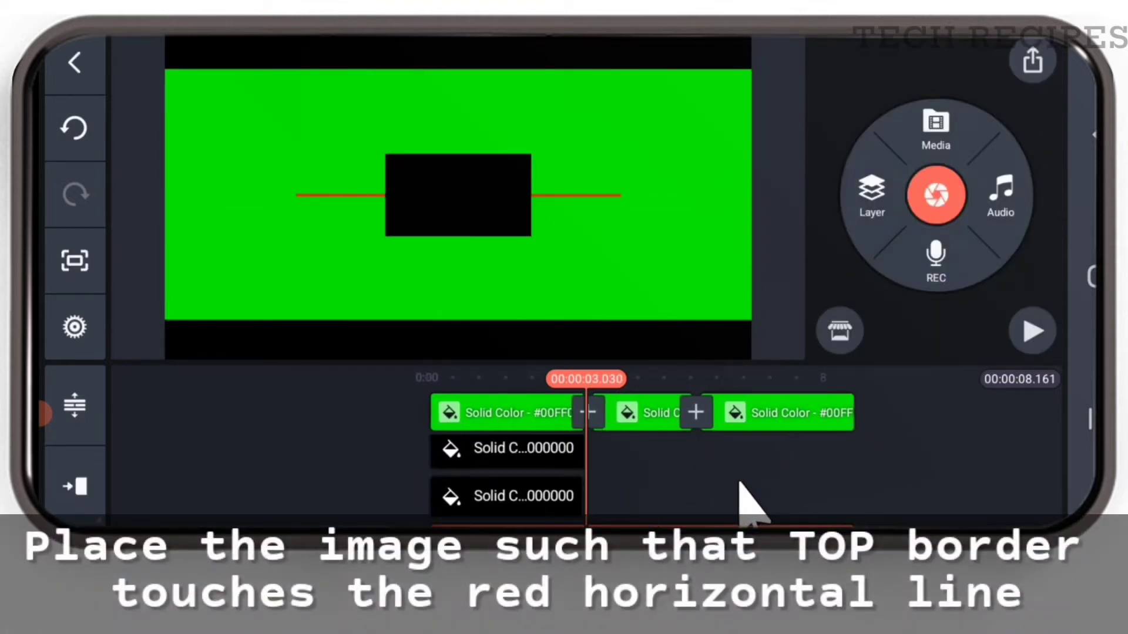
Step: Enlarge the second black layer to full width and place its upper edge on the red center line
{"action": "left_click", "coordinate": [549, 496]}
{"action": "left_click_drag", "start_coordinate": [449, 221], "coordinate": [239, 259]}
{"action": "left_click_drag", "start_coordinate": [311, 287], "coordinate": [871, 525]}
{"action": "left_click_drag", "start_coordinate": [483, 247], "coordinate": [406, 116]}
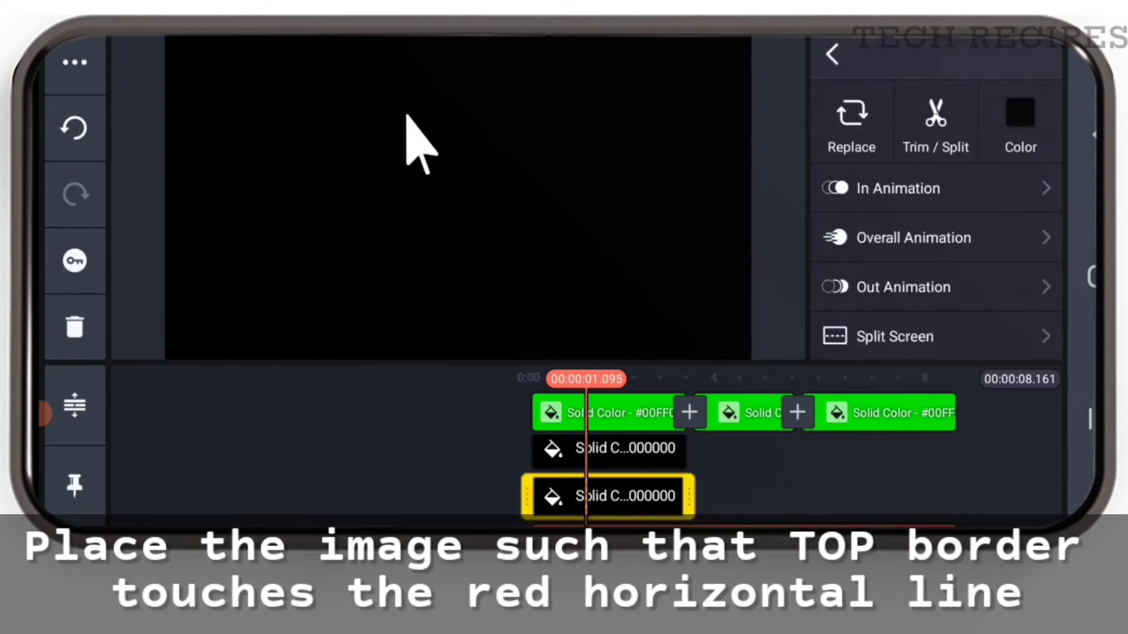
{"action": "left_click_drag", "start_coordinate": [379, 199], "coordinate": [370, 282]}
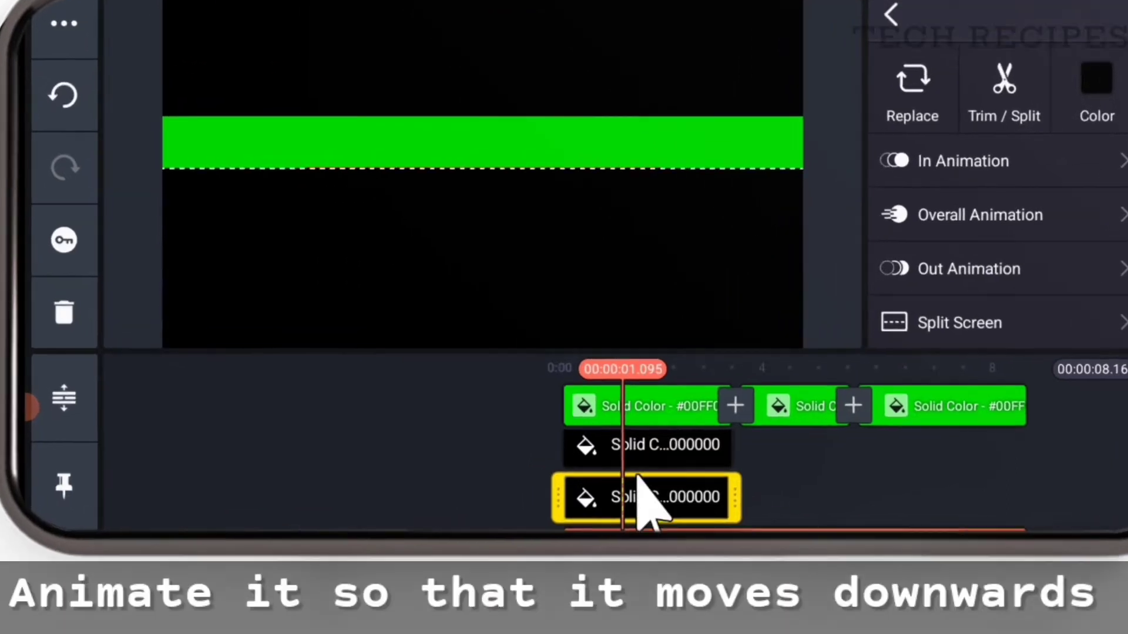
Step: Keyframe the lower black layer at 0 and about 3 seconds, moving it down past the frame's inner edge, and preview the opening
{"action": "left_click", "coordinate": [806, 477]}
{"action": "left_click_drag", "start_coordinate": [805, 477], "coordinate": [848, 472]}
{"action": "left_click_drag", "start_coordinate": [1107, 503], "coordinate": [995, 491]}
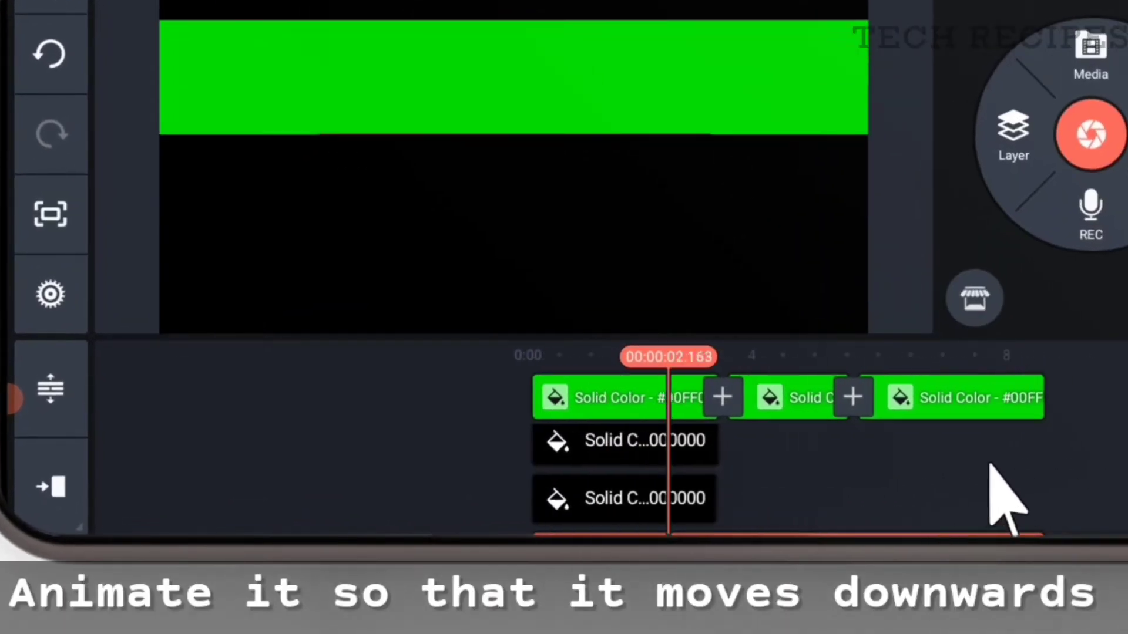
{"action": "left_click", "coordinate": [635, 499]}
{"action": "left_click", "coordinate": [52, 222]}
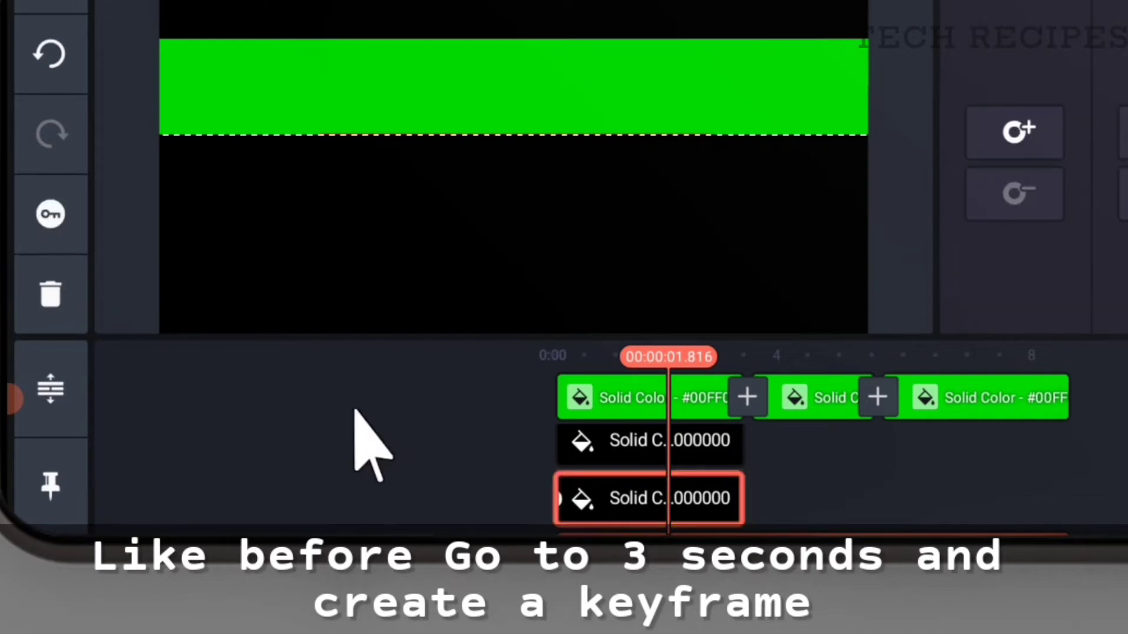
{"action": "left_click_drag", "start_coordinate": [887, 487], "coordinate": [811, 487]}
{"action": "left_click", "coordinate": [998, 117]}
{"action": "left_click_drag", "start_coordinate": [517, 182], "coordinate": [496, 388]}
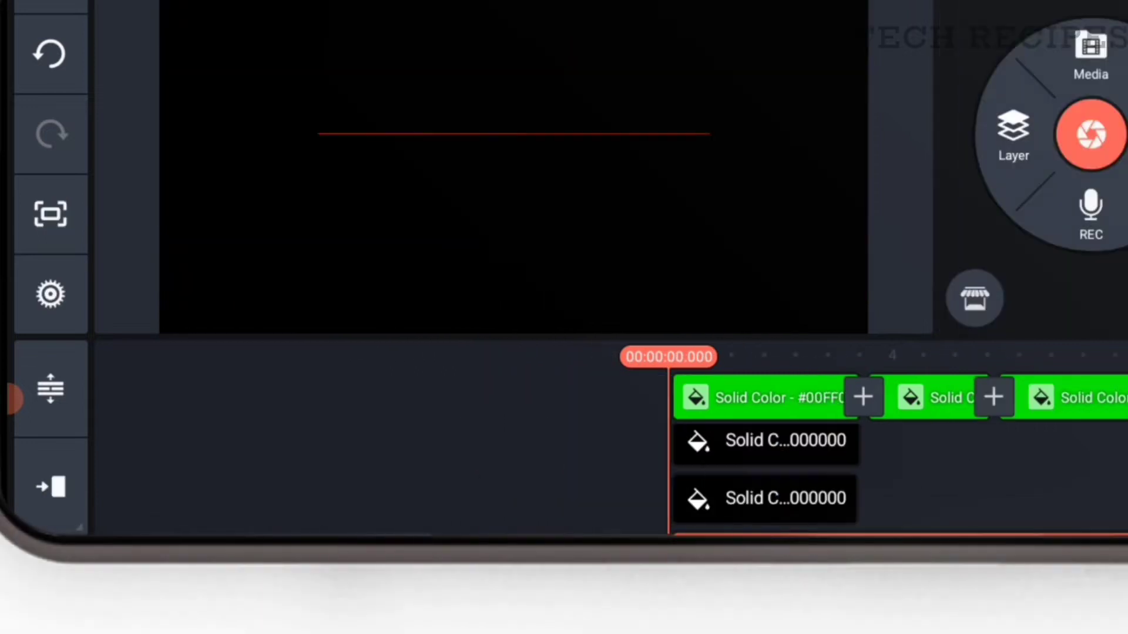
{"action": "left_click", "coordinate": [1100, 322]}
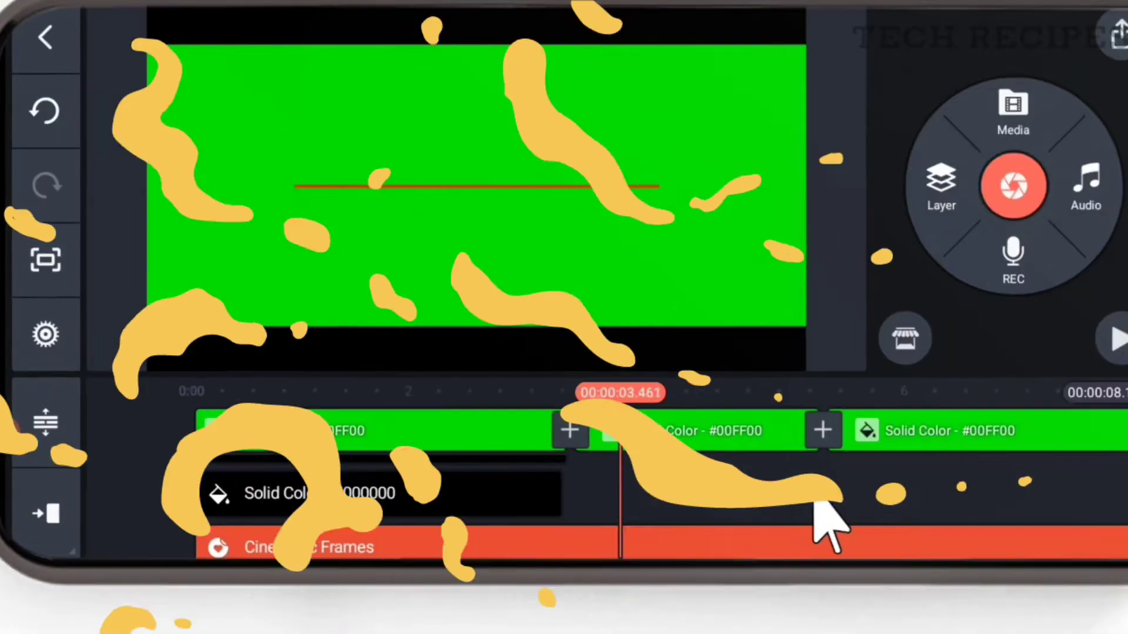
Step: Add a black solid color layer at 5.109 seconds, where the third green clip begins
{"action": "left_click_drag", "start_coordinate": [816, 502], "coordinate": [606, 500]}
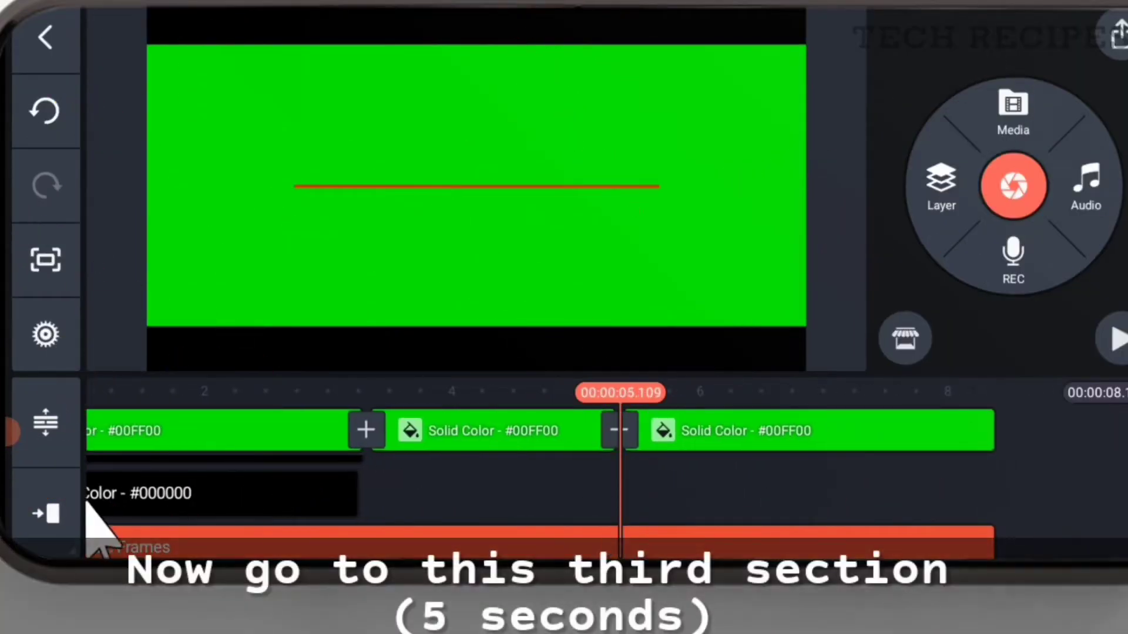
{"action": "left_click", "coordinate": [943, 185]}
{"action": "left_click", "coordinate": [840, 70]}
{"action": "left_click", "coordinate": [246, 170]}
{"action": "left_click", "coordinate": [239, 158]}
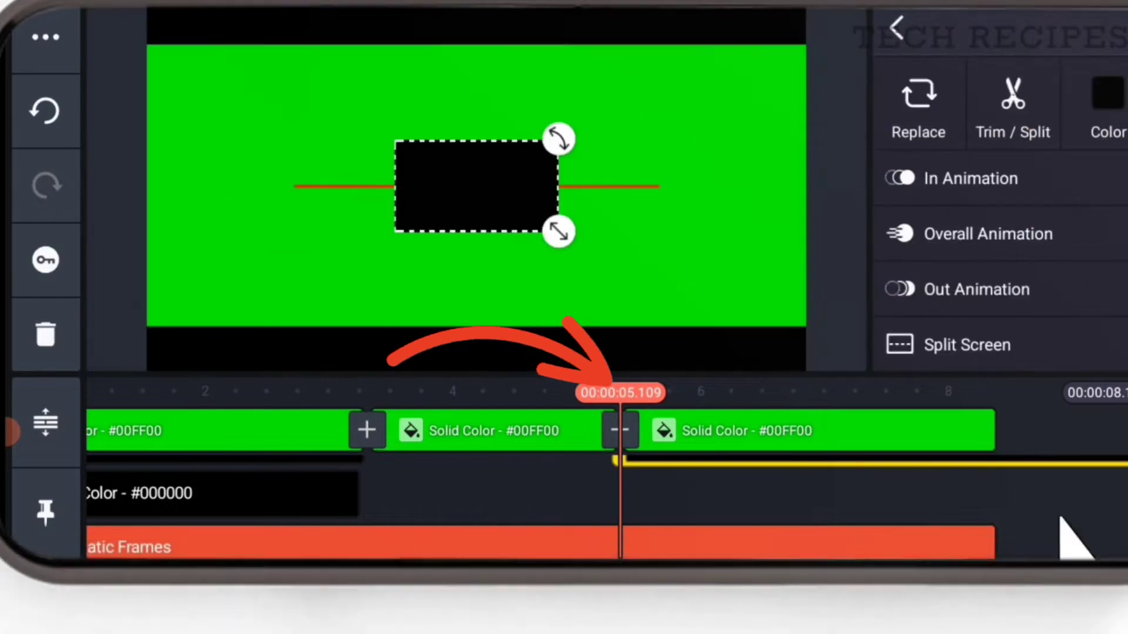
Step: Enlarge the new black layer to full width and move it up past the cinematic frame's upper inner edge
{"action": "left_click_drag", "start_coordinate": [558, 231], "coordinate": [802, 368]}
{"action": "left_click_drag", "start_coordinate": [488, 201], "coordinate": [282, 64]}
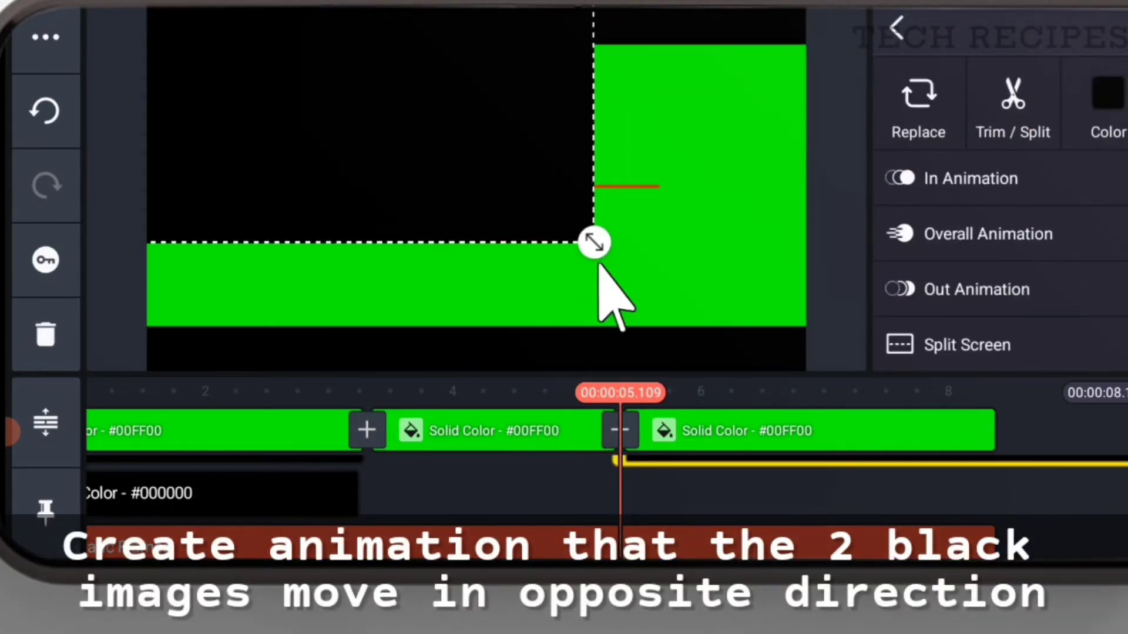
{"action": "left_click_drag", "start_coordinate": [594, 242], "coordinate": [799, 362]}
{"action": "left_click_drag", "start_coordinate": [661, 344], "coordinate": [680, 8]}
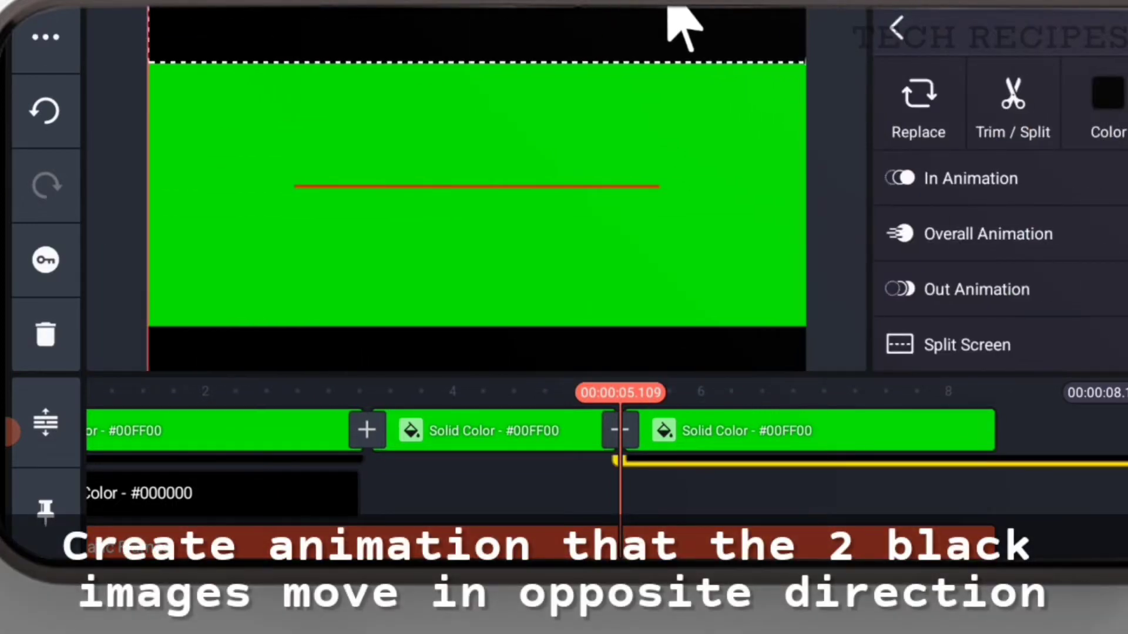
{"action": "left_click_drag", "start_coordinate": [498, 29], "coordinate": [512, 8]}
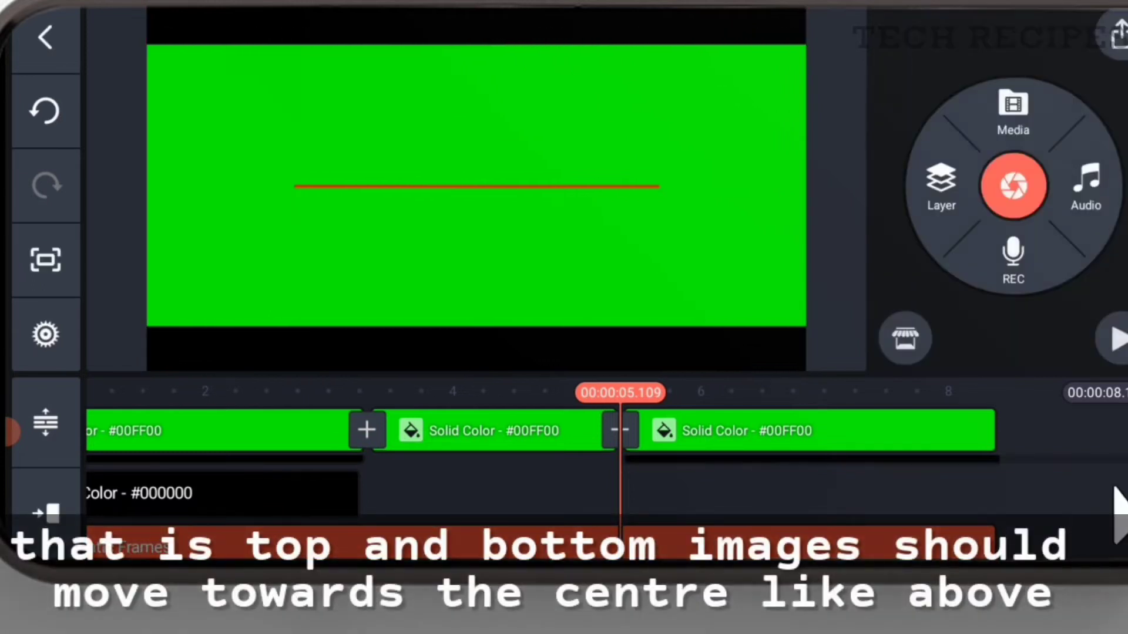
Step: Trim the end of the new black layer to the end of the third green clip
{"action": "left_click_drag", "start_coordinate": [822, 431], "coordinate": [446, 432]}
{"action": "left_click", "coordinate": [446, 461]}
{"action": "left_click", "coordinate": [1013, 106]}
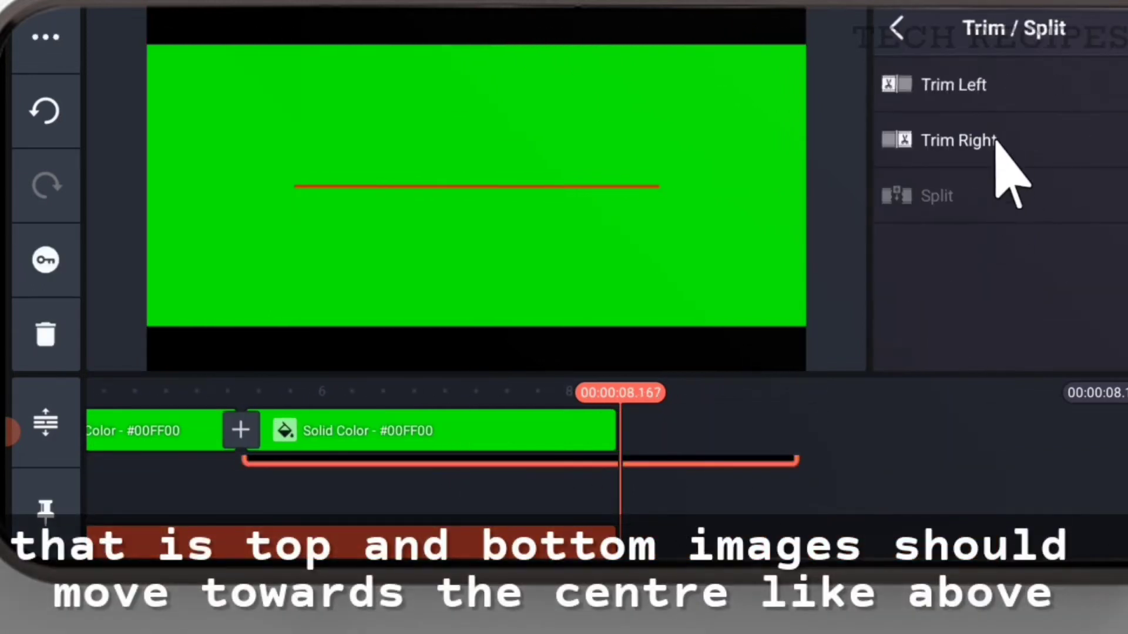
{"action": "left_click", "coordinate": [999, 153]}
{"action": "left_click", "coordinate": [734, 443]}
Step: Keyframe the upper closing layer at its start and at 8.161 seconds, lowering its bottom edge to the red center line at the second keyframe
{"action": "left_click", "coordinate": [396, 488]}
{"action": "left_click", "coordinate": [944, 200]}
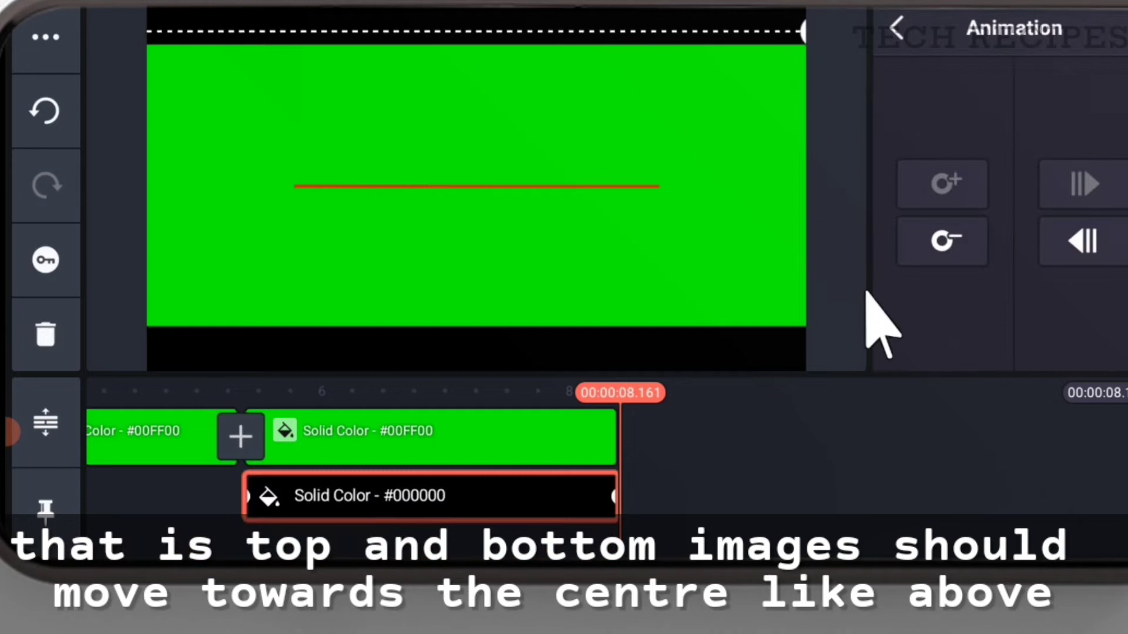
{"action": "left_click_drag", "start_coordinate": [485, 17], "coordinate": [486, 168]}
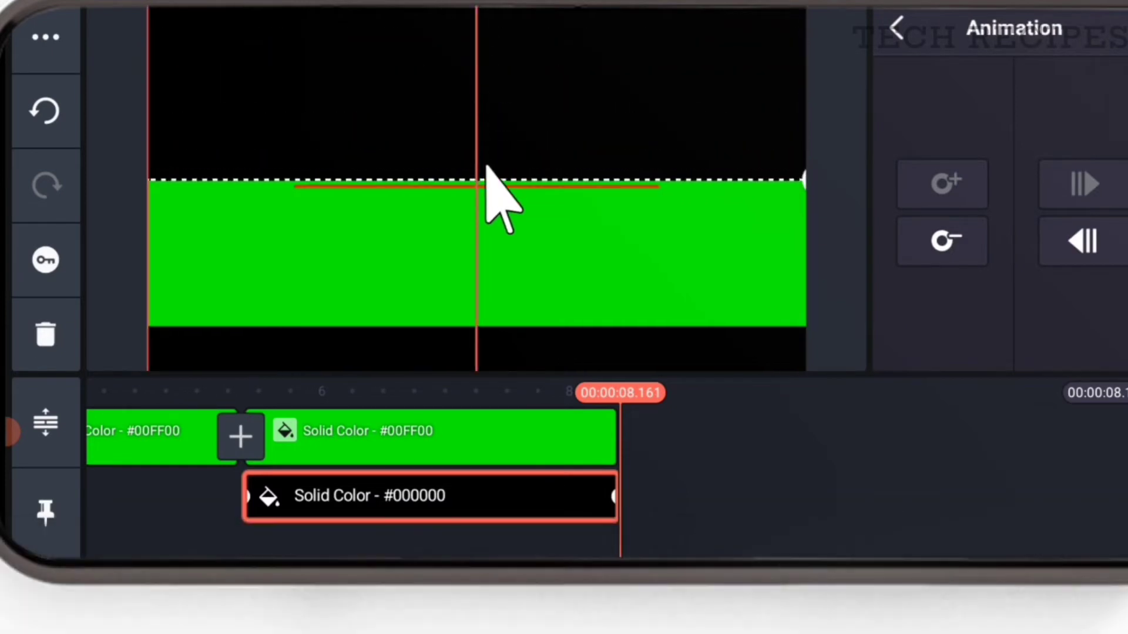
{"action": "left_click", "coordinate": [735, 498]}
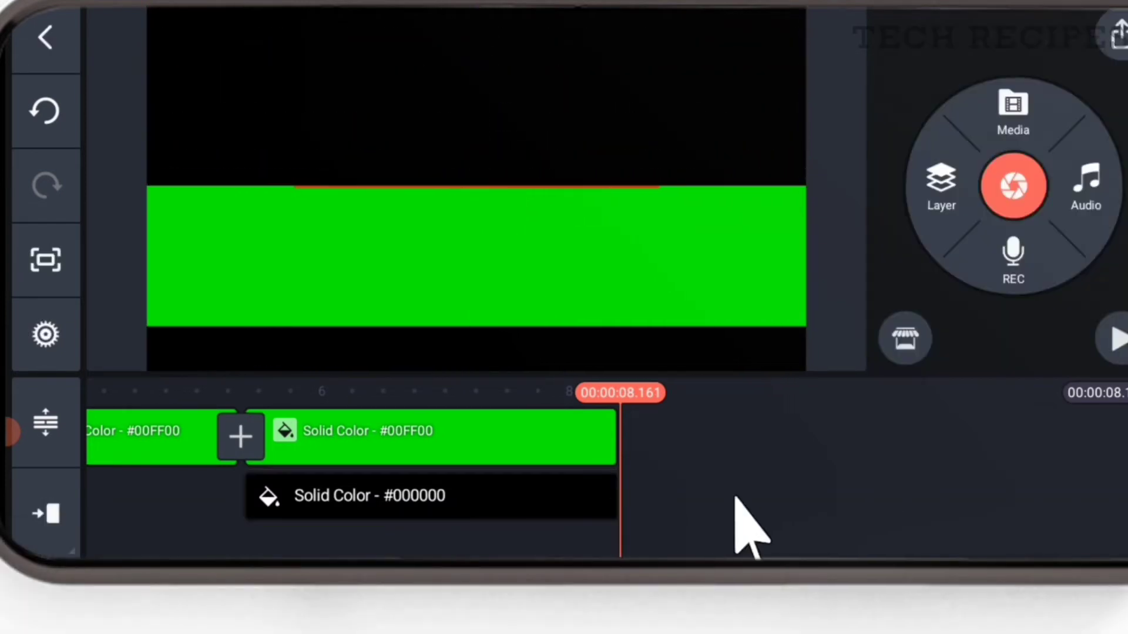
Step: Add another black layer from about 5.1 seconds to the project's end, full width with its upper edge on the red center line
{"action": "left_click_drag", "start_coordinate": [721, 470], "coordinate": [1113, 491]}
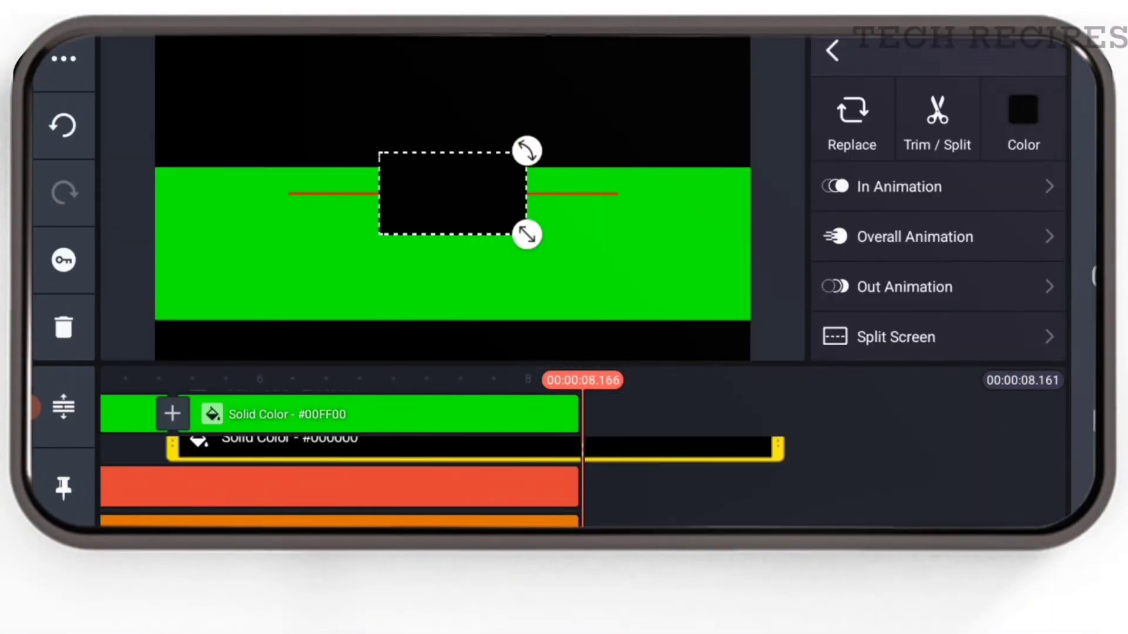
{"action": "left_click", "coordinate": [932, 114]}
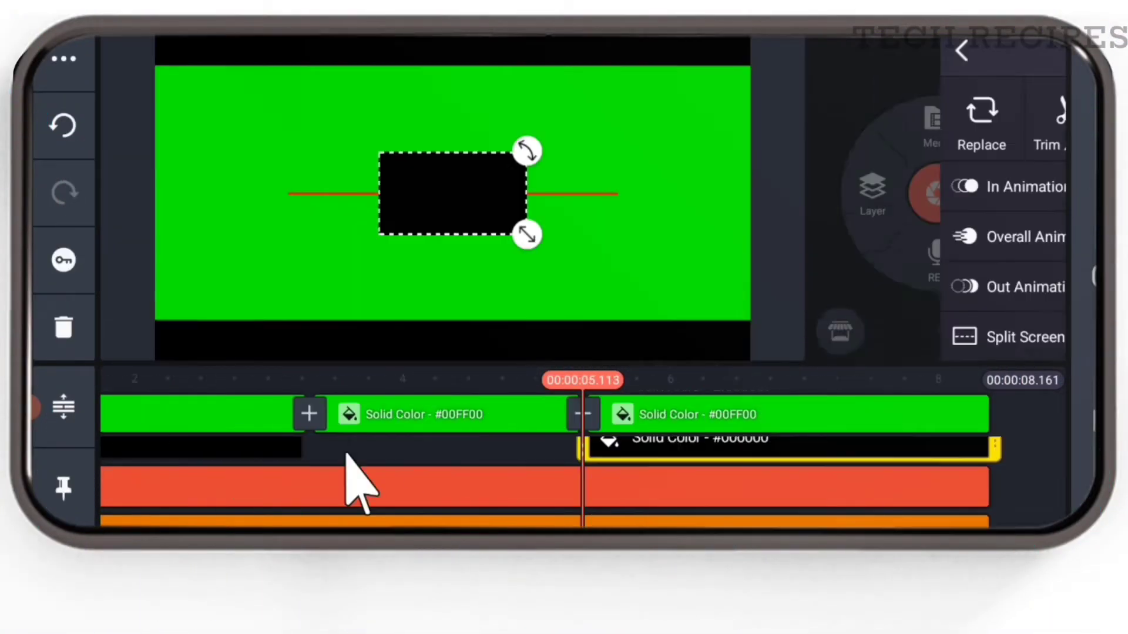
{"action": "left_click_drag", "start_coordinate": [352, 478], "coordinate": [446, 294]}
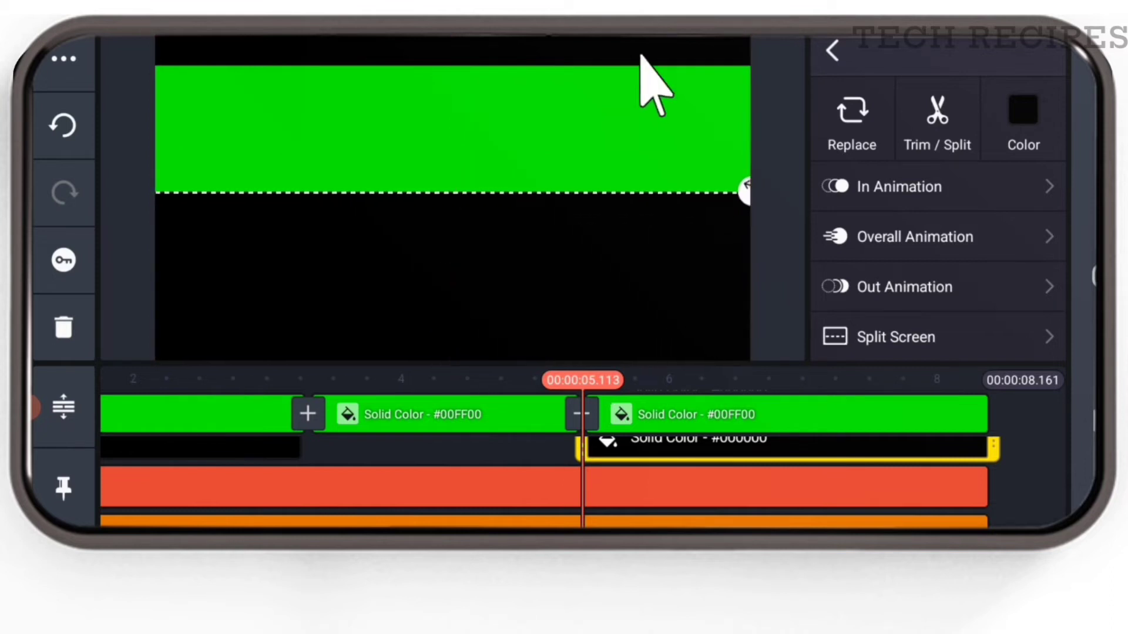
{"action": "left_click", "coordinate": [608, 133]}
{"action": "left_click", "coordinate": [1032, 464]}
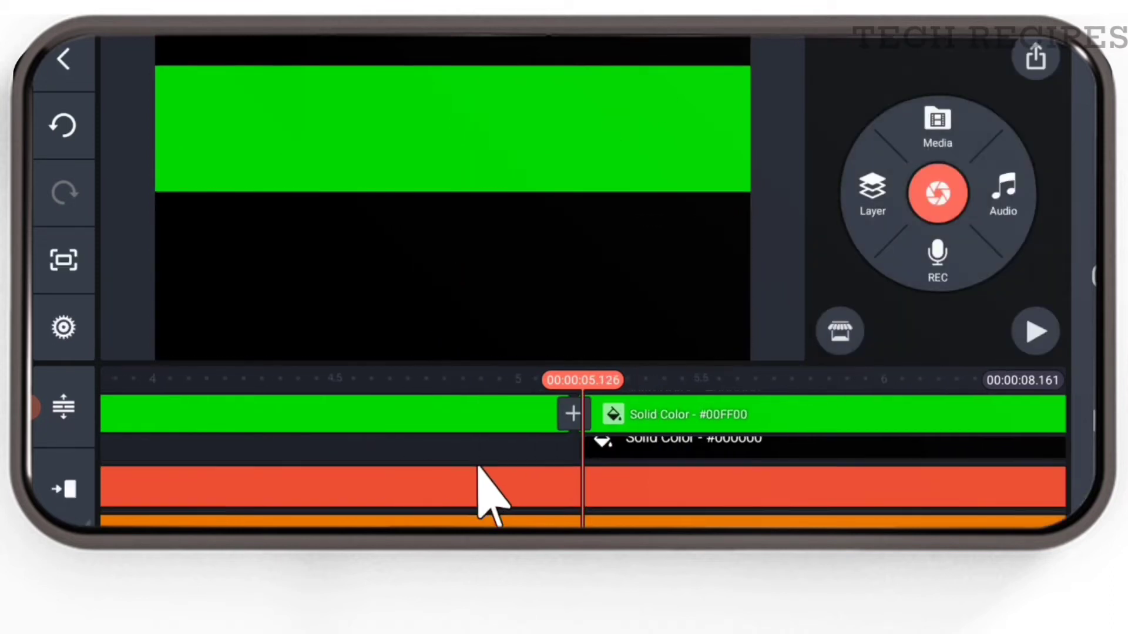
{"action": "left_click_drag", "start_coordinate": [476, 467], "coordinate": [491, 473]}
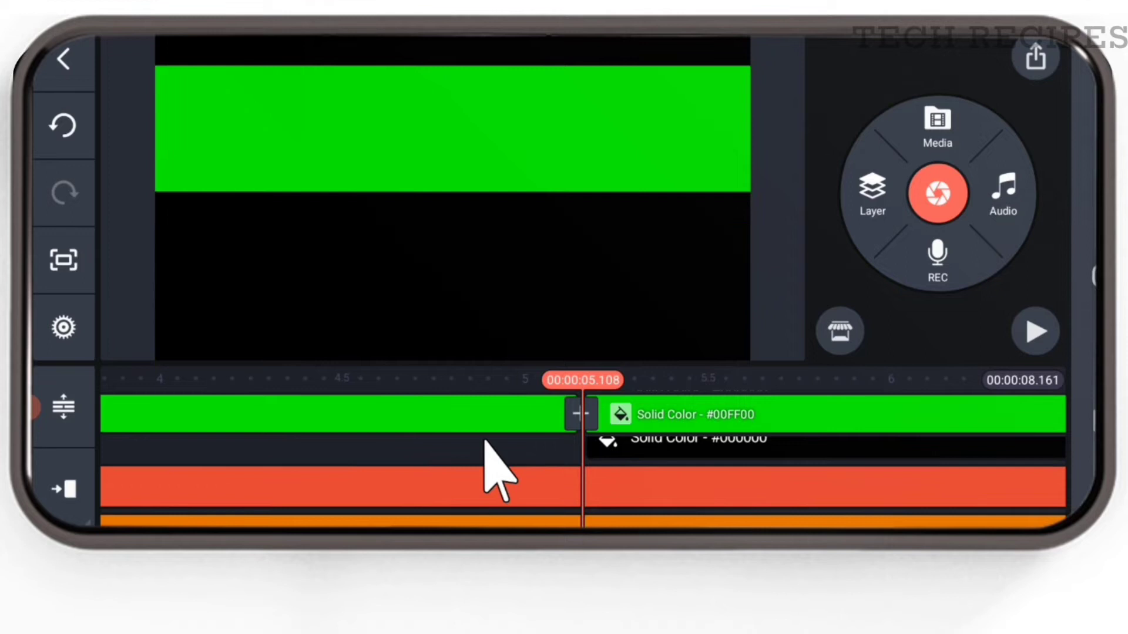
Step: Keyframe the lower closing layer to rise from below the frame's inner edge to the red center line at 8.159 seconds
{"action": "left_click_drag", "start_coordinate": [769, 478], "coordinate": [349, 477]}
{"action": "left_click", "coordinate": [499, 447]}
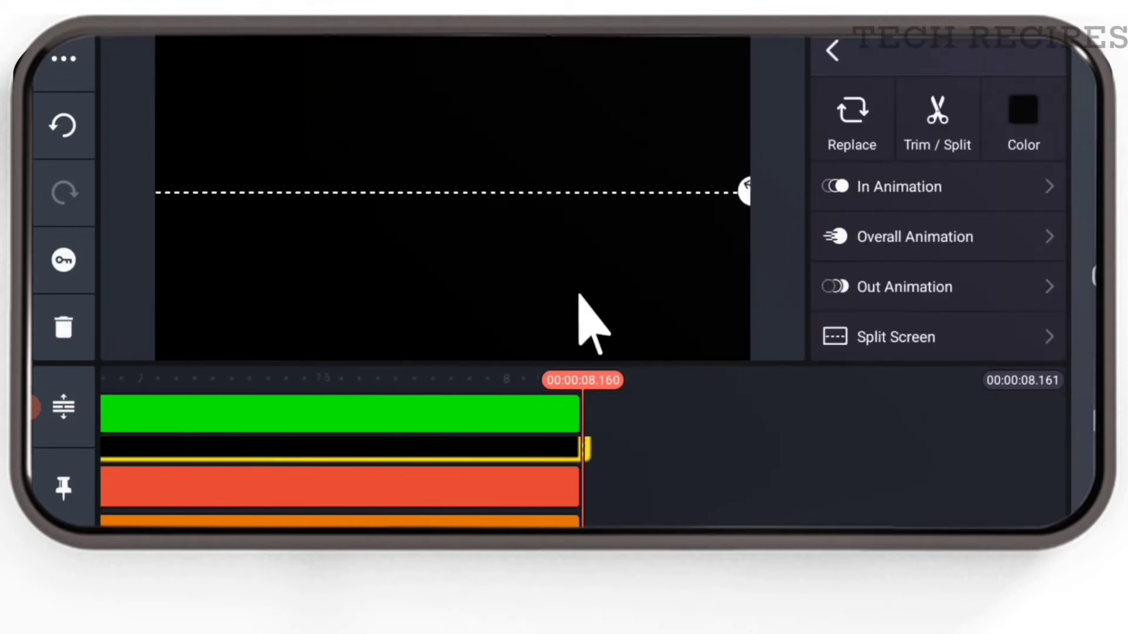
{"action": "left_click_drag", "start_coordinate": [558, 302], "coordinate": [424, 398]}
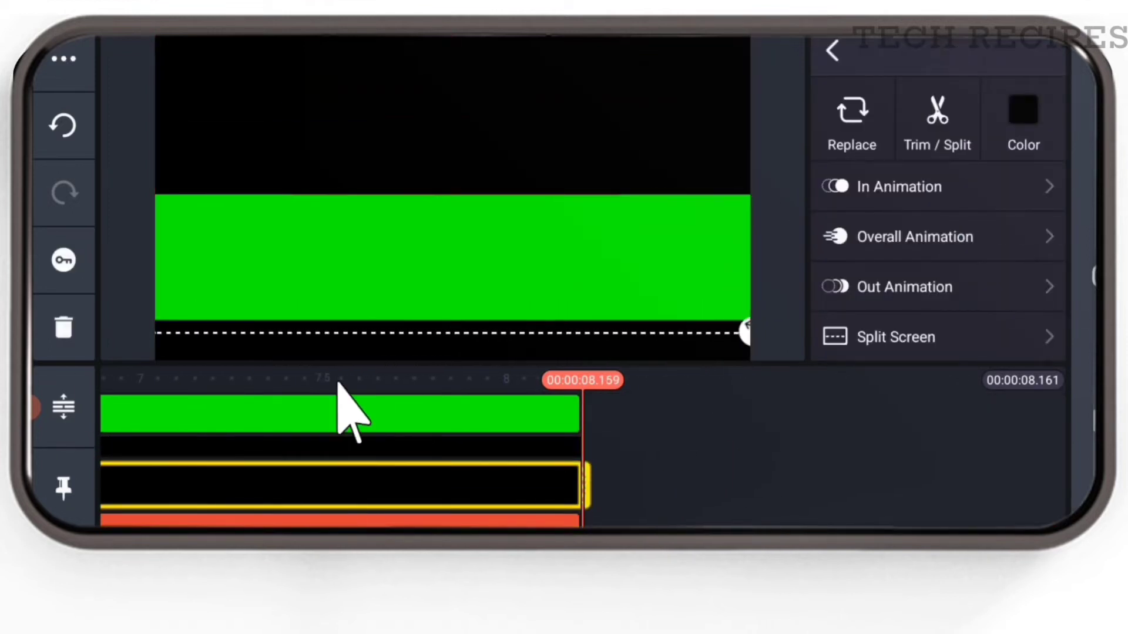
{"action": "left_click", "coordinate": [76, 261]}
{"action": "left_click_drag", "start_coordinate": [513, 332], "coordinate": [517, 206]}
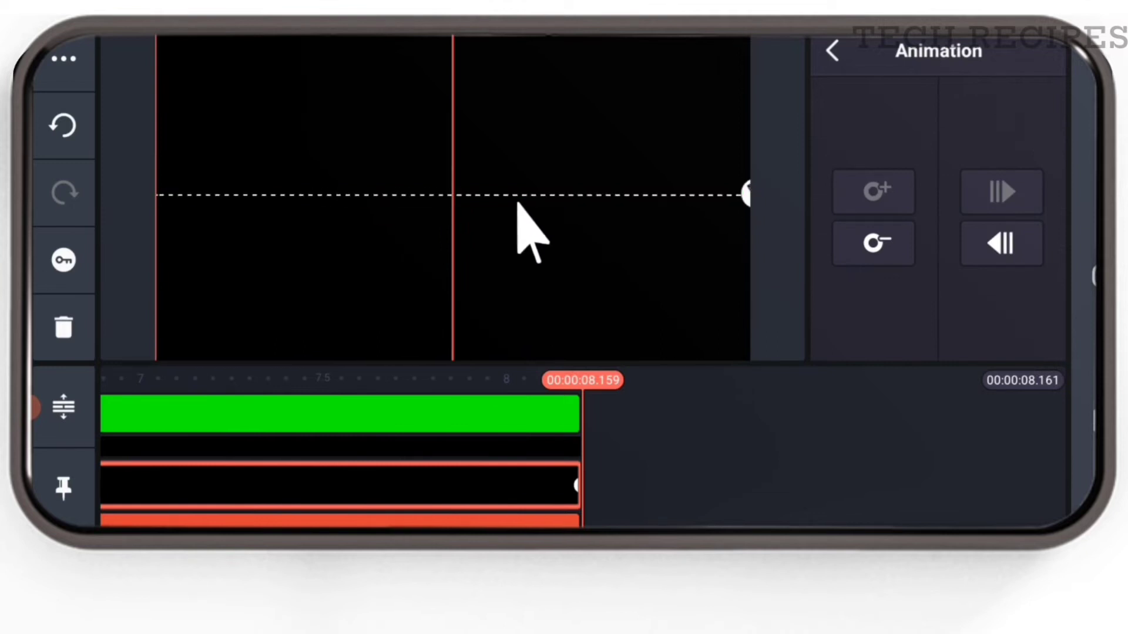
{"action": "left_click", "coordinate": [657, 444]}
Step: Play the project from the start to preview the opening and closing animation
{"action": "left_click_drag", "start_coordinate": [657, 445], "coordinate": [1116, 447]}
{"action": "scroll", "coordinate": [582, 453], "scroll_direction": "down", "scroll_amount": 3}
{"action": "left_click_drag", "start_coordinate": [783, 451], "coordinate": [1052, 451]}
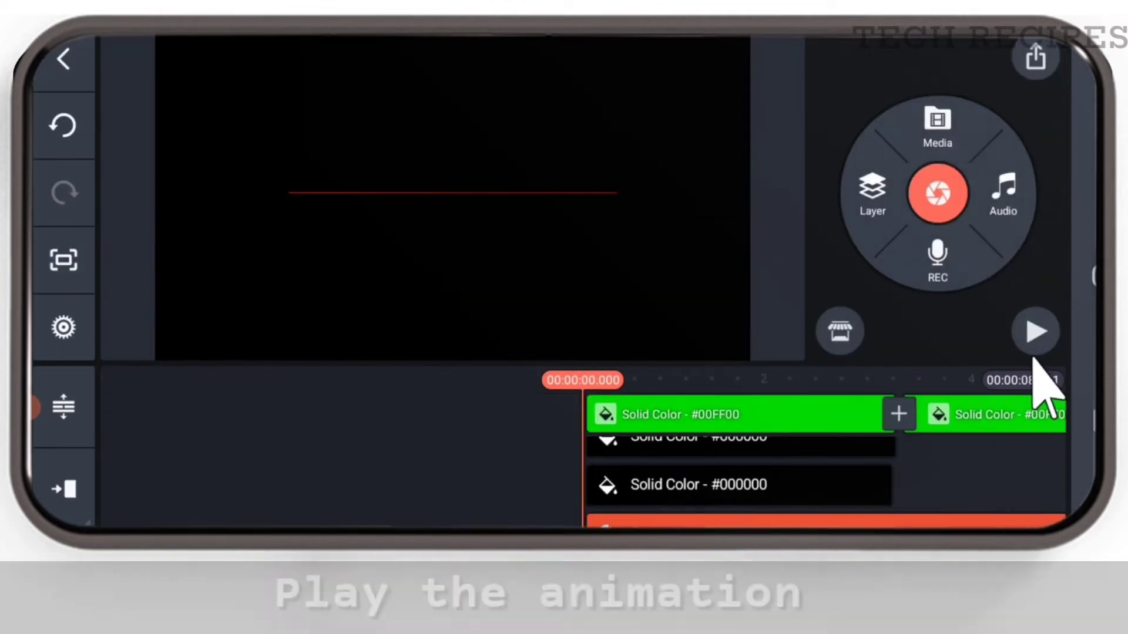
{"action": "left_click", "coordinate": [1034, 332]}
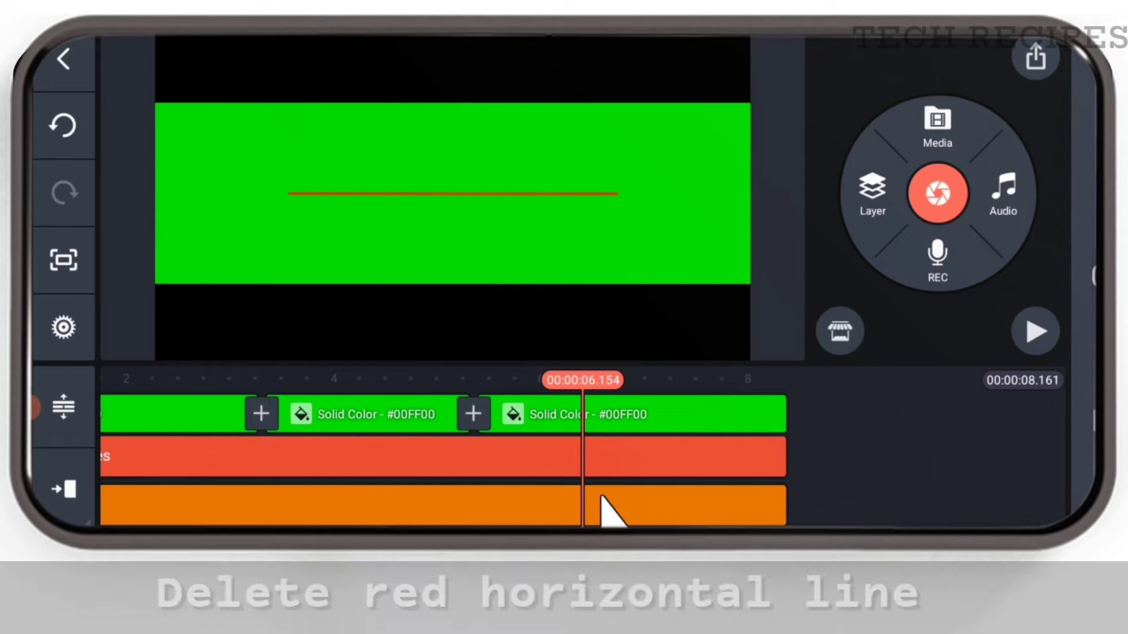
Step: Delete the red center line layer and export the project
{"action": "left_click", "coordinate": [601, 498]}
{"action": "left_click", "coordinate": [63, 328]}
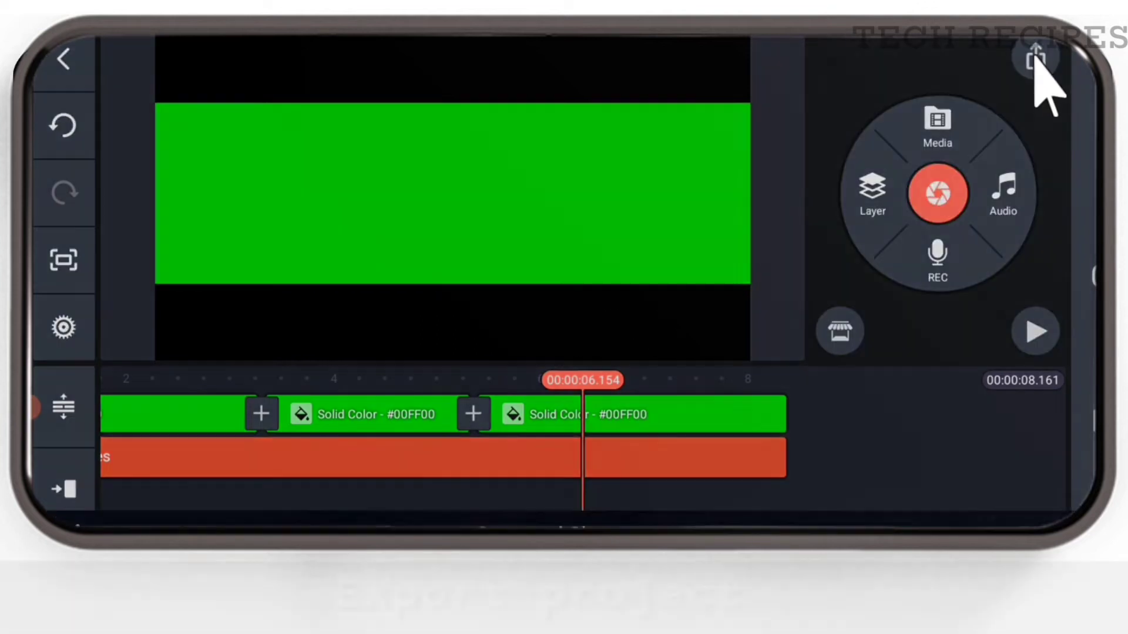
{"action": "left_click", "coordinate": [1039, 62]}
Step: Create a new 16:9 project and import the main video clip of the smiling woman from the KineMaster folder
{"action": "left_click", "coordinate": [323, 481]}
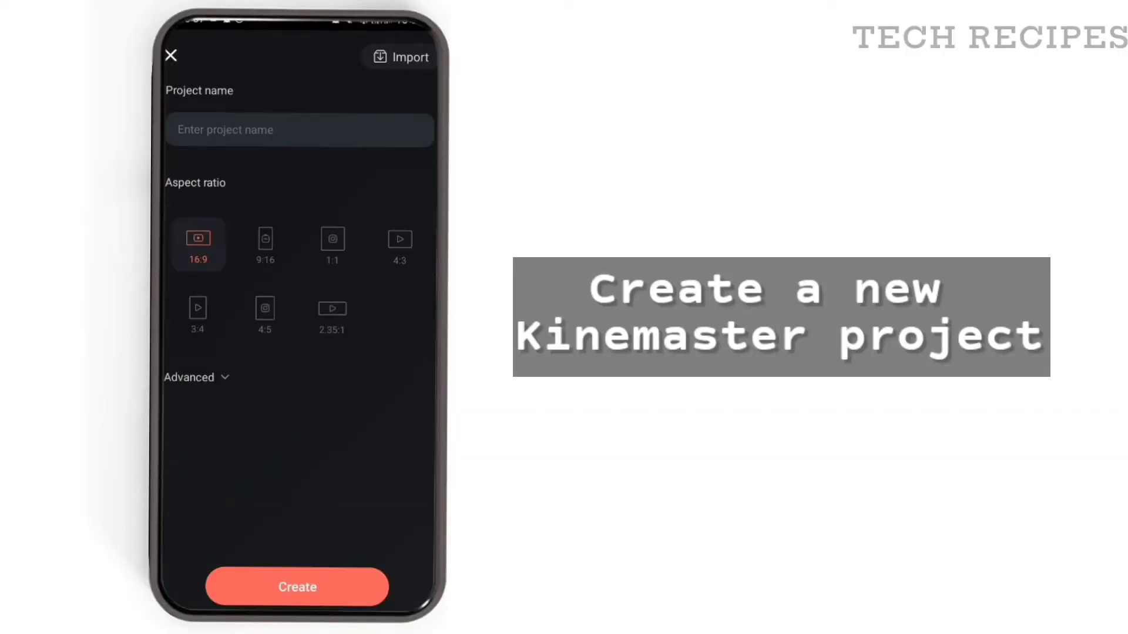
{"action": "left_click", "coordinate": [294, 584]}
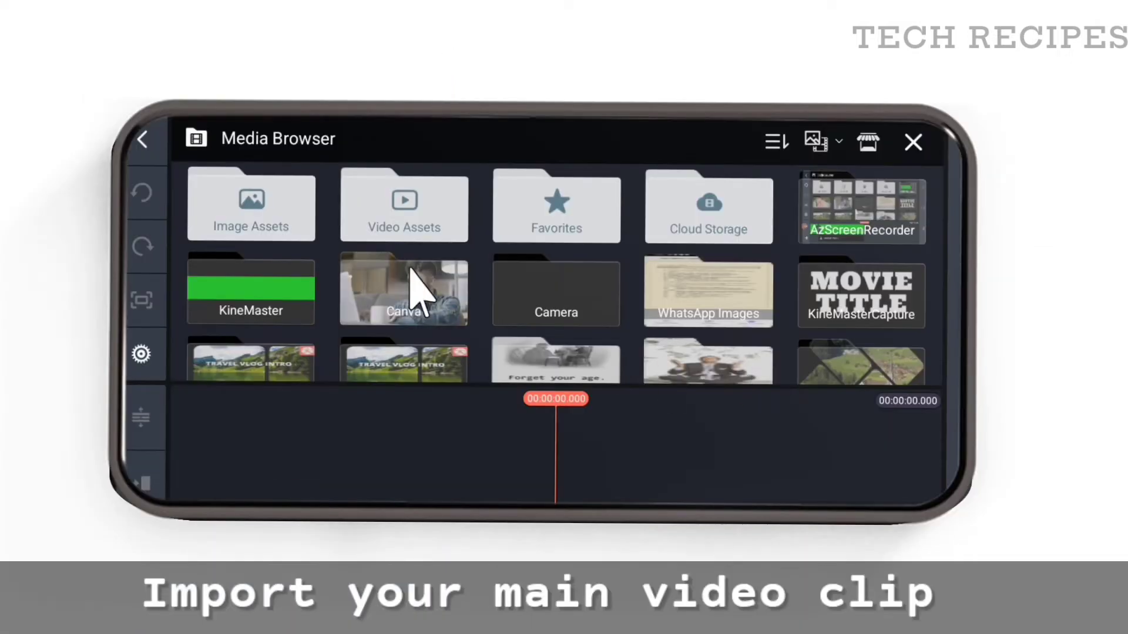
{"action": "left_click", "coordinate": [223, 294]}
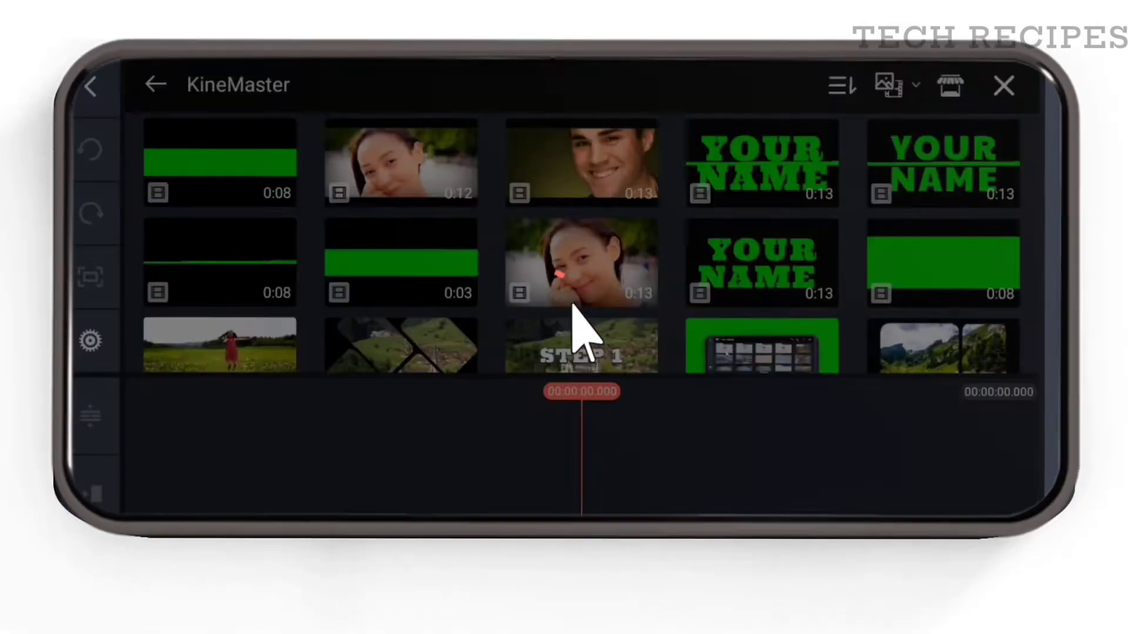
{"action": "left_click", "coordinate": [564, 311]}
{"action": "left_click", "coordinate": [1088, 32]}
Step: Trim the main video clip to its first 13 seconds
{"action": "left_click_drag", "start_coordinate": [629, 495], "coordinate": [694, 499]}
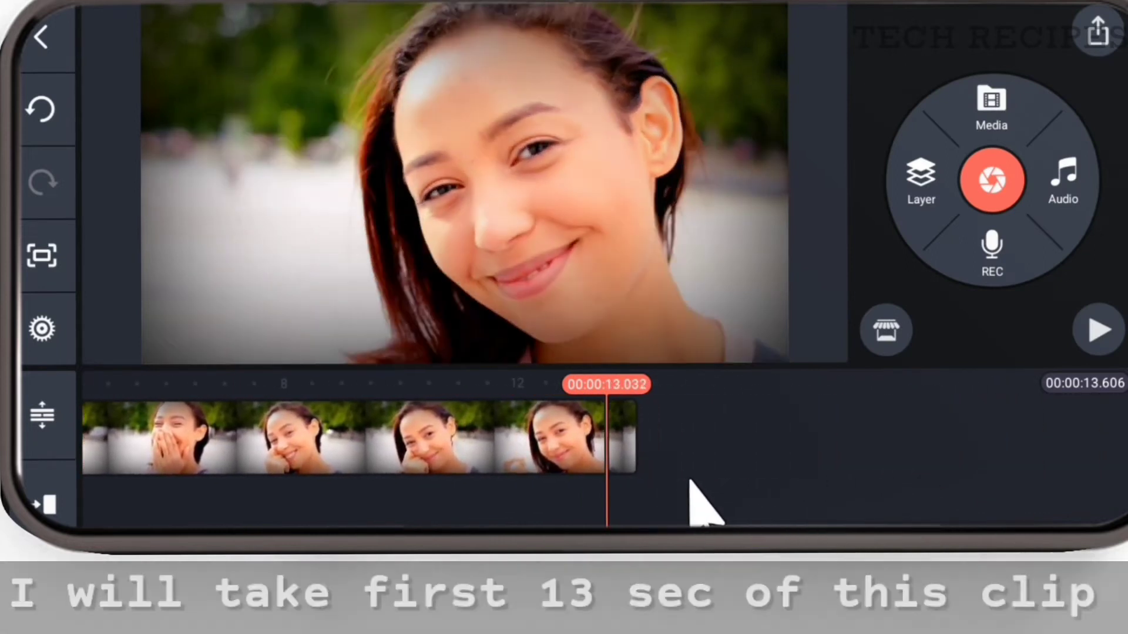
{"action": "left_click", "coordinate": [492, 429]}
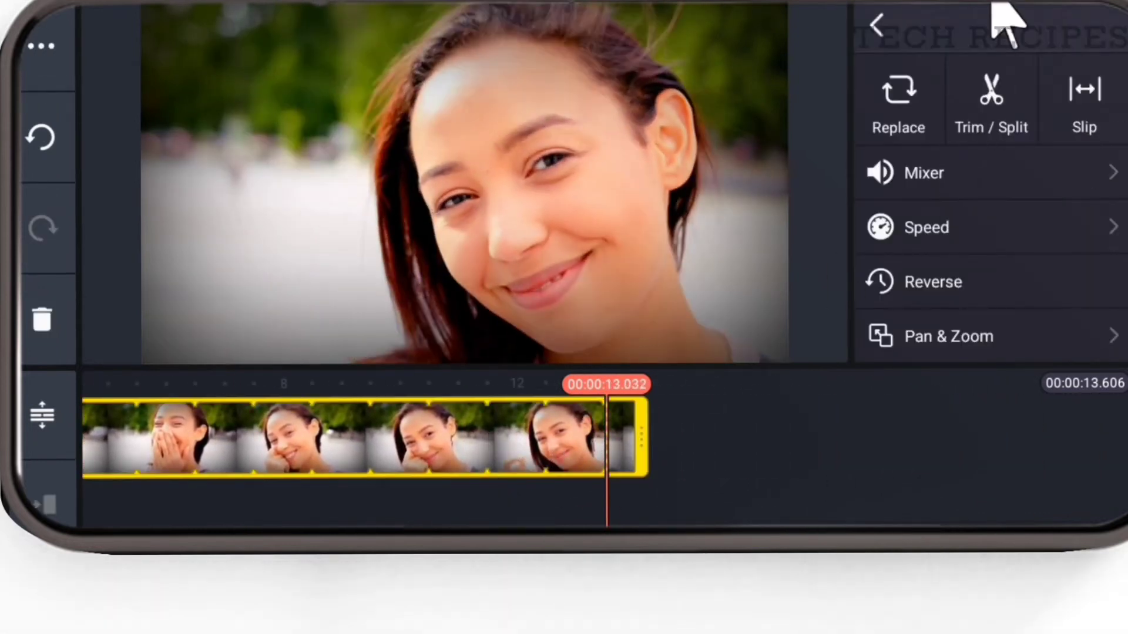
{"action": "left_click", "coordinate": [990, 97]}
{"action": "left_click", "coordinate": [951, 139]}
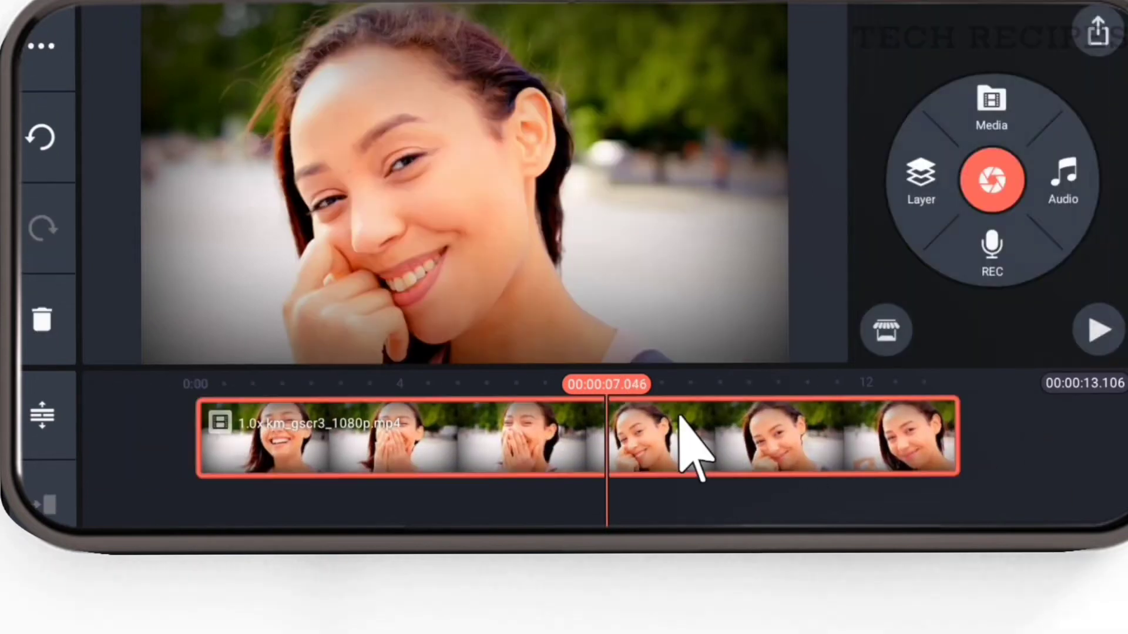
Step: Replace the main video clip with the solid black image asset
{"action": "left_click", "coordinate": [679, 440]}
{"action": "left_click", "coordinate": [899, 103]}
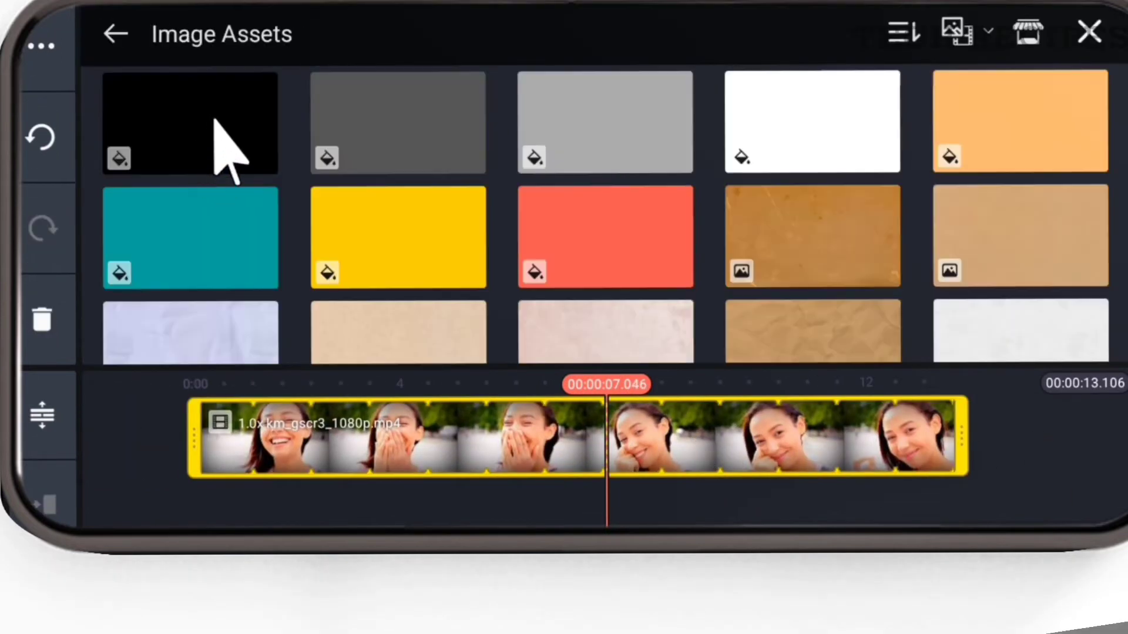
{"action": "left_click", "coordinate": [214, 119]}
{"action": "left_click", "coordinate": [659, 492]}
Step: Add a text layer at the project start reading "YOUR NAME" on two lines, and enlarge it in the frame
{"action": "scroll", "coordinate": [660, 491], "scroll_direction": "left", "scroll_amount": 5}
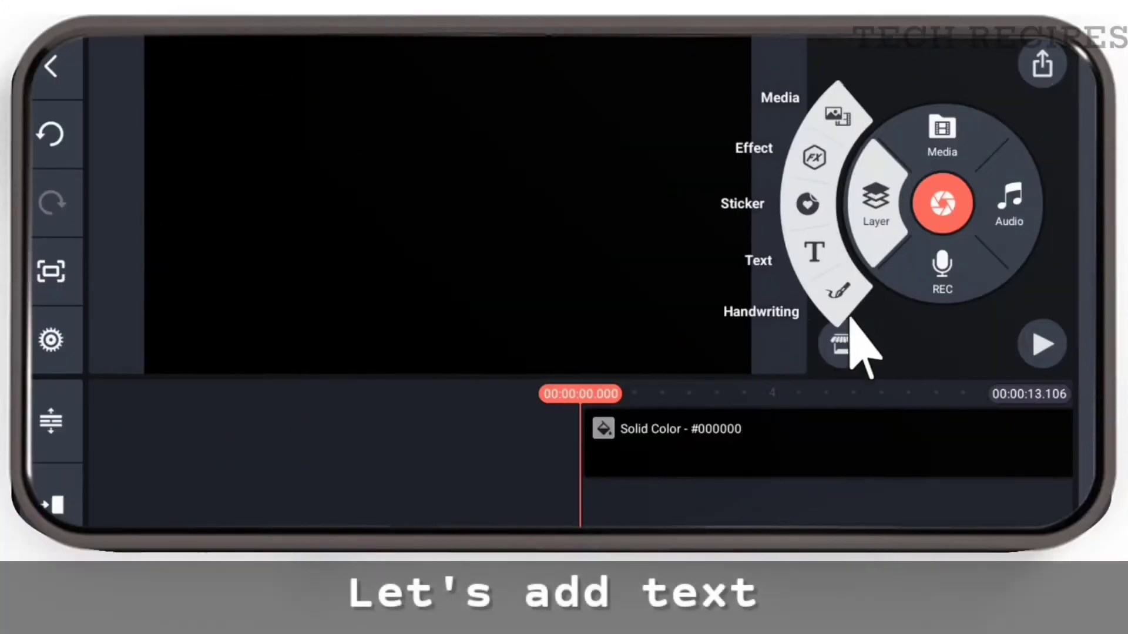
{"action": "left_click", "coordinate": [816, 244]}
{"action": "type", "text": "Y"}
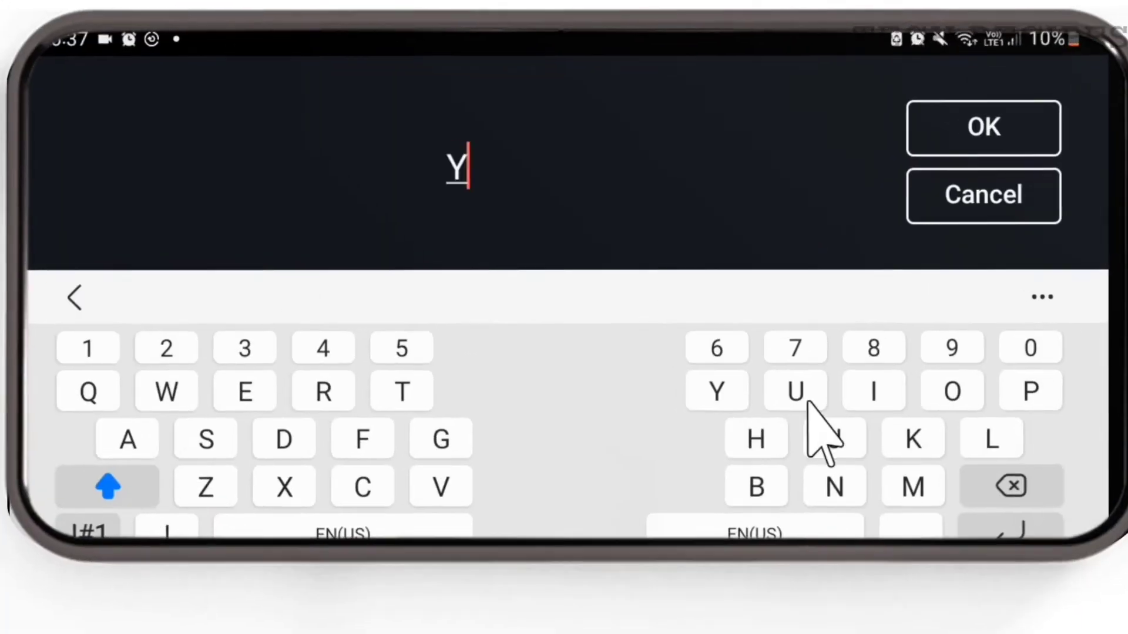
{"action": "type", "text": "OUR"}
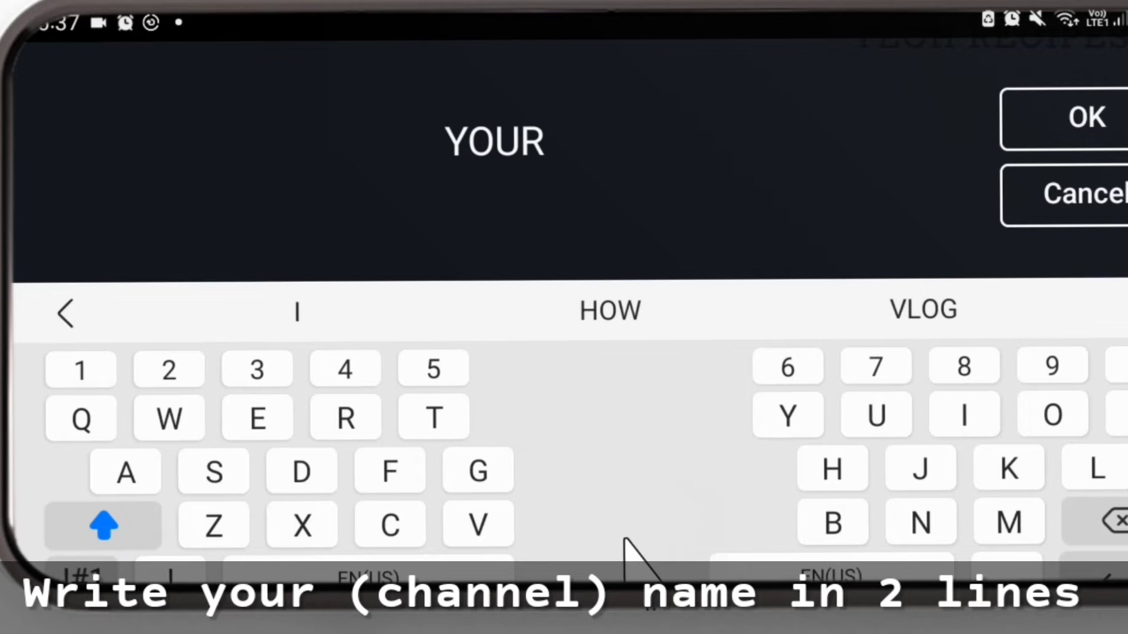
{"action": "left_click", "coordinate": [922, 522]}
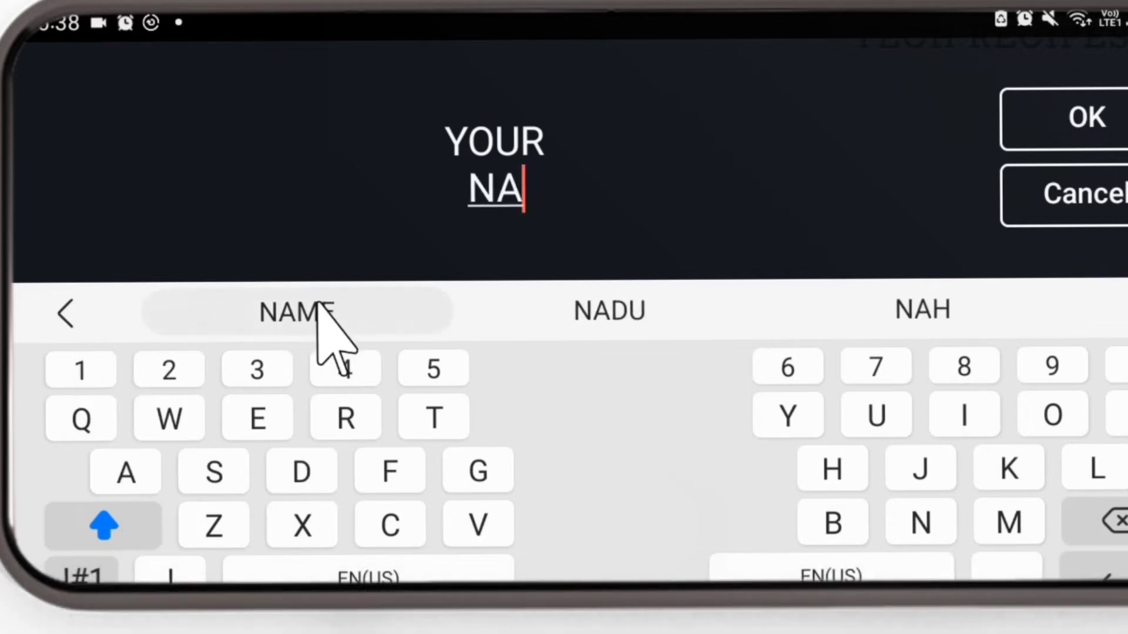
{"action": "left_click", "coordinate": [1078, 126]}
{"action": "left_click_drag", "start_coordinate": [535, 238], "coordinate": [766, 458]}
{"action": "left_click_drag", "start_coordinate": [650, 246], "coordinate": [526, 138]}
Step: Set the text's font to Montserrat Bold
{"action": "left_click", "coordinate": [1066, 115]}
{"action": "left_click", "coordinate": [98, 484]}
{"action": "left_click_drag", "start_coordinate": [131, 96], "coordinate": [135, 340]}
{"action": "scroll", "coordinate": [433, 302], "scroll_direction": "down", "scroll_amount": 3}
{"action": "left_click", "coordinate": [598, 320]}
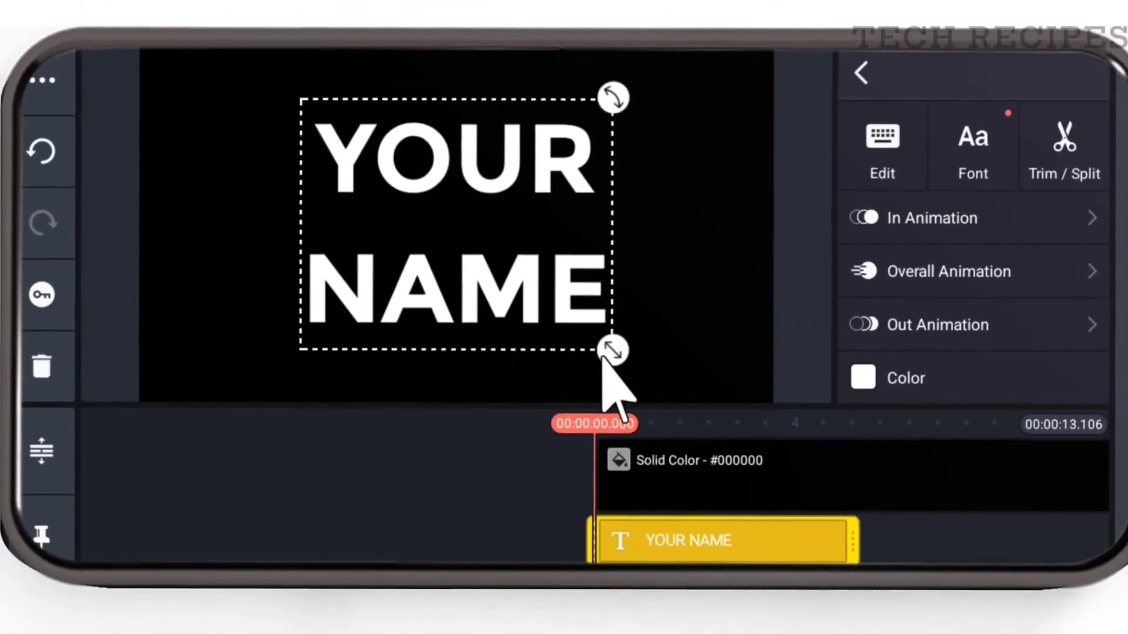
Step: Set the text's font to Poppins Black from the Sans-serif category
{"action": "left_click", "coordinate": [943, 147]}
{"action": "left_click_drag", "start_coordinate": [118, 491], "coordinate": [164, 214]}
{"action": "scroll", "coordinate": [297, 471], "scroll_direction": "down", "scroll_amount": 6}
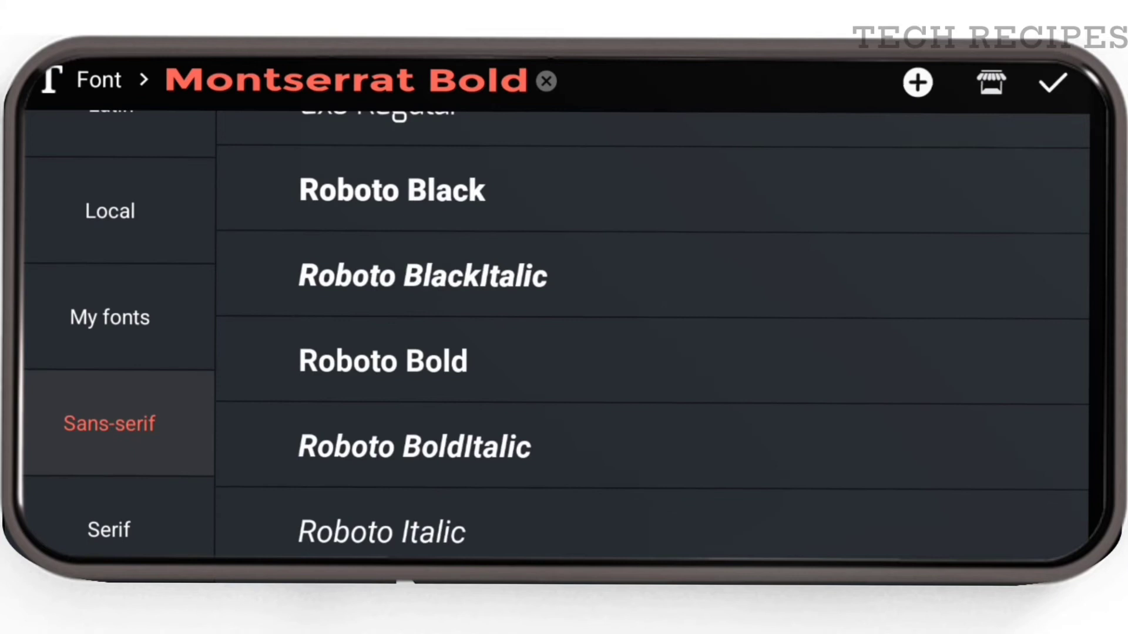
{"action": "scroll", "coordinate": [529, 528], "scroll_direction": "down", "scroll_amount": 5}
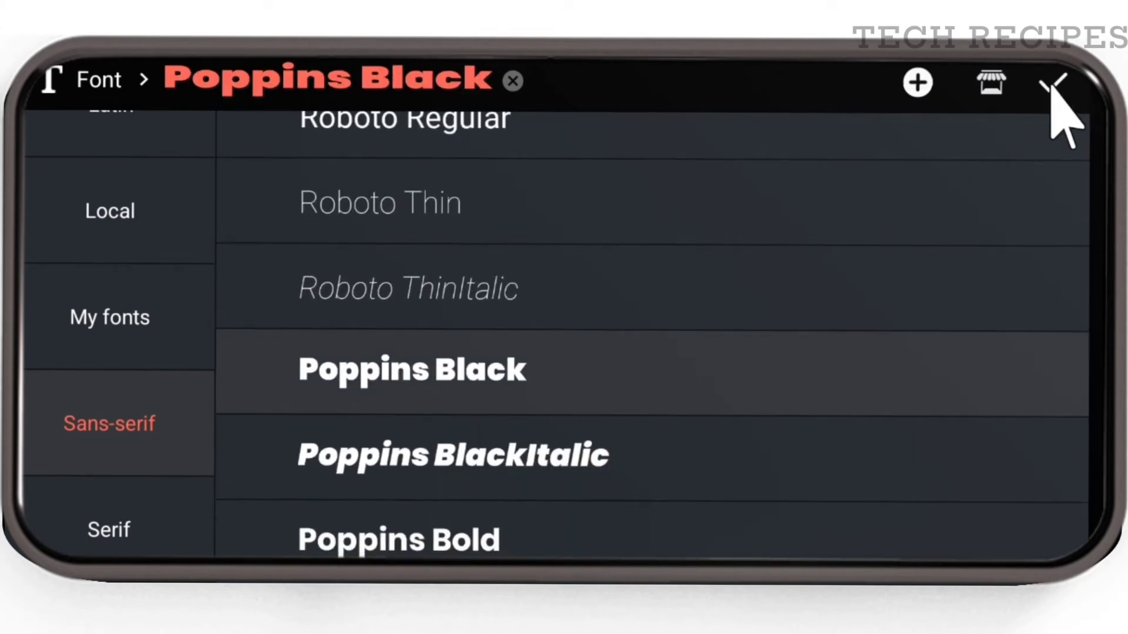
{"action": "left_click", "coordinate": [1053, 85]}
Step: Set the text's line spacing to -19 and its character spacing to +7
{"action": "scroll", "coordinate": [948, 379], "scroll_direction": "down", "scroll_amount": 5}
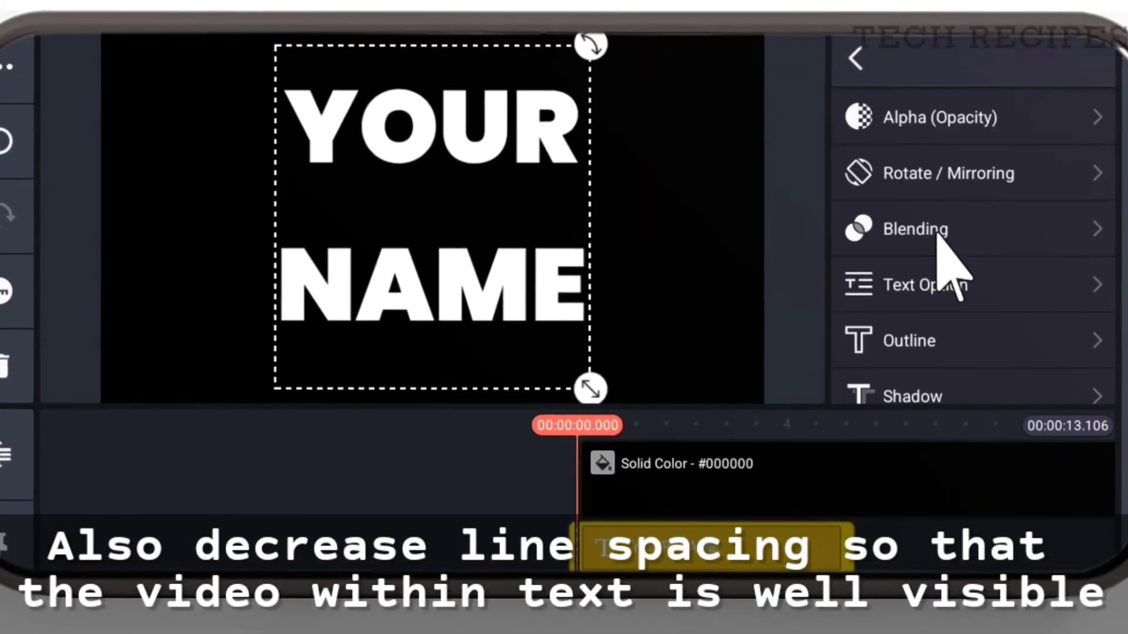
{"action": "left_click", "coordinate": [875, 288]}
{"action": "left_click_drag", "start_coordinate": [999, 369], "coordinate": [943, 359]}
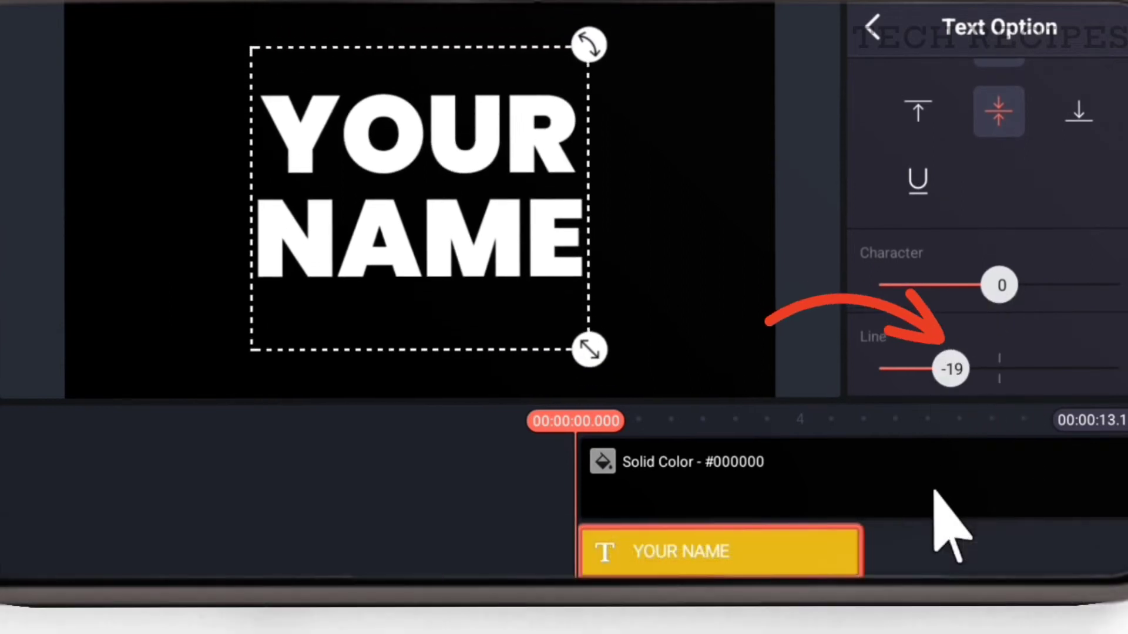
{"action": "left_click_drag", "start_coordinate": [1000, 284], "coordinate": [1033, 294]}
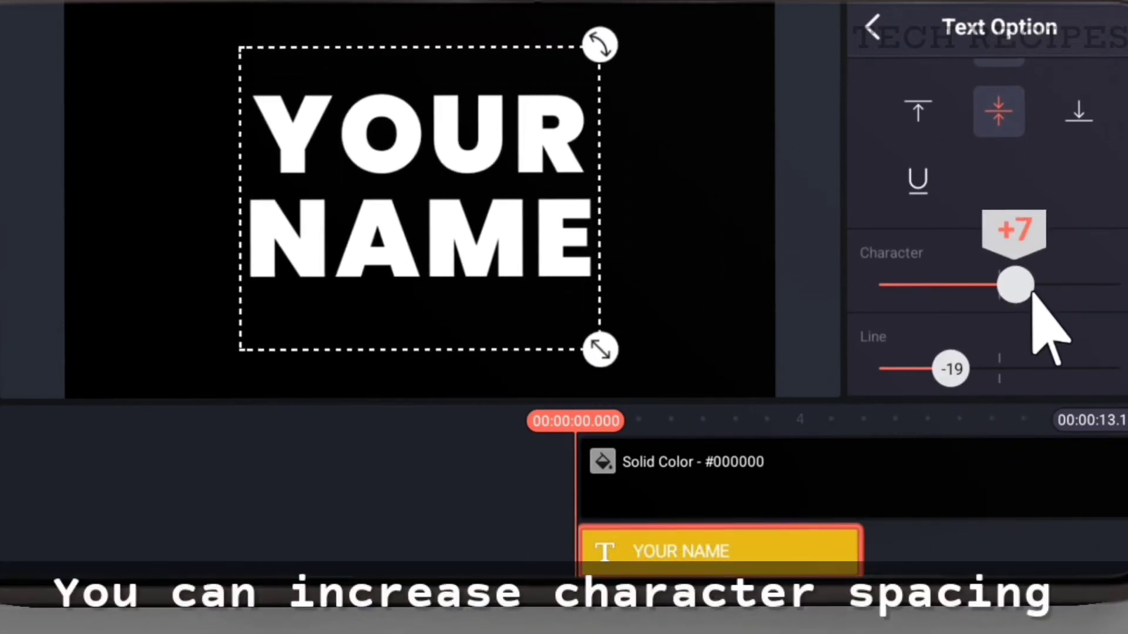
Step: Enlarge the text further so it spans most of the frame width, and center it in the preview
{"action": "left_click", "coordinate": [816, 538]}
{"action": "left_click_drag", "start_coordinate": [600, 350], "coordinate": [689, 491]}
{"action": "left_click_drag", "start_coordinate": [499, 270], "coordinate": [426, 177]}
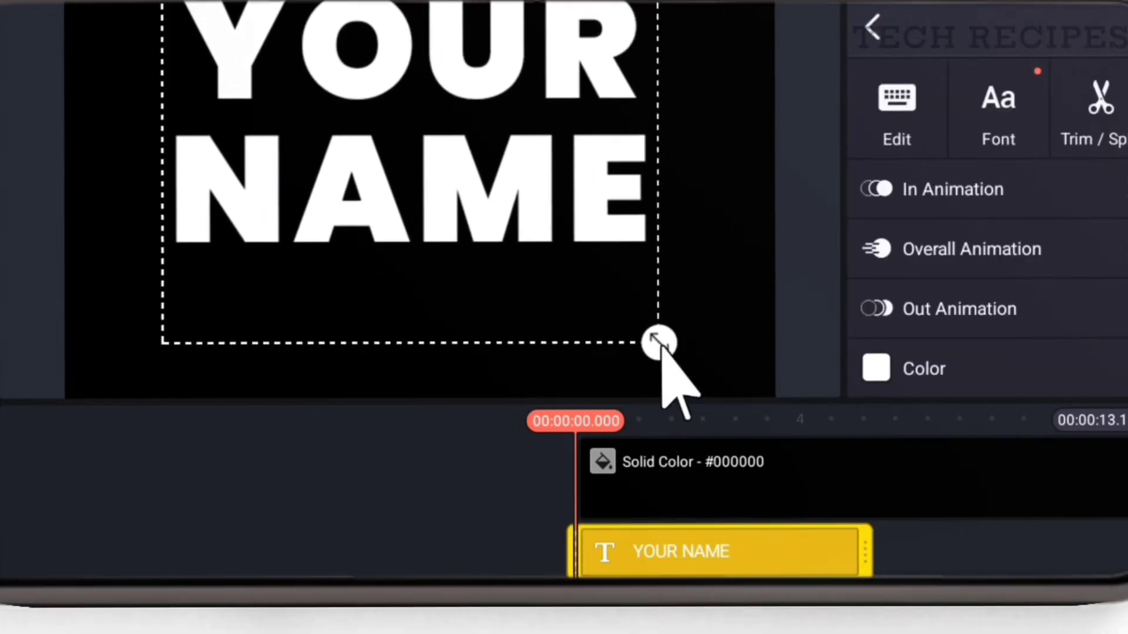
{"action": "left_click_drag", "start_coordinate": [662, 344], "coordinate": [693, 407]}
{"action": "left_click_drag", "start_coordinate": [554, 227], "coordinate": [530, 265]}
Step: Tighten the text's line spacing slightly further
{"action": "left_click_drag", "start_coordinate": [974, 315], "coordinate": [1006, 171]}
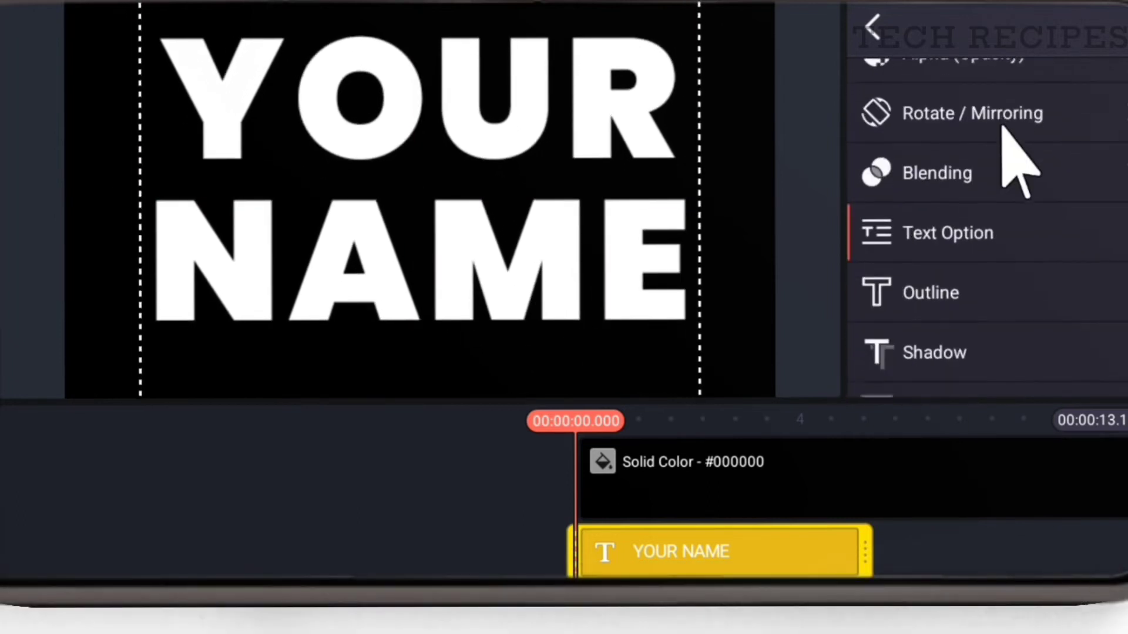
{"action": "left_click", "coordinate": [998, 234]}
{"action": "left_click_drag", "start_coordinate": [941, 376], "coordinate": [929, 376]}
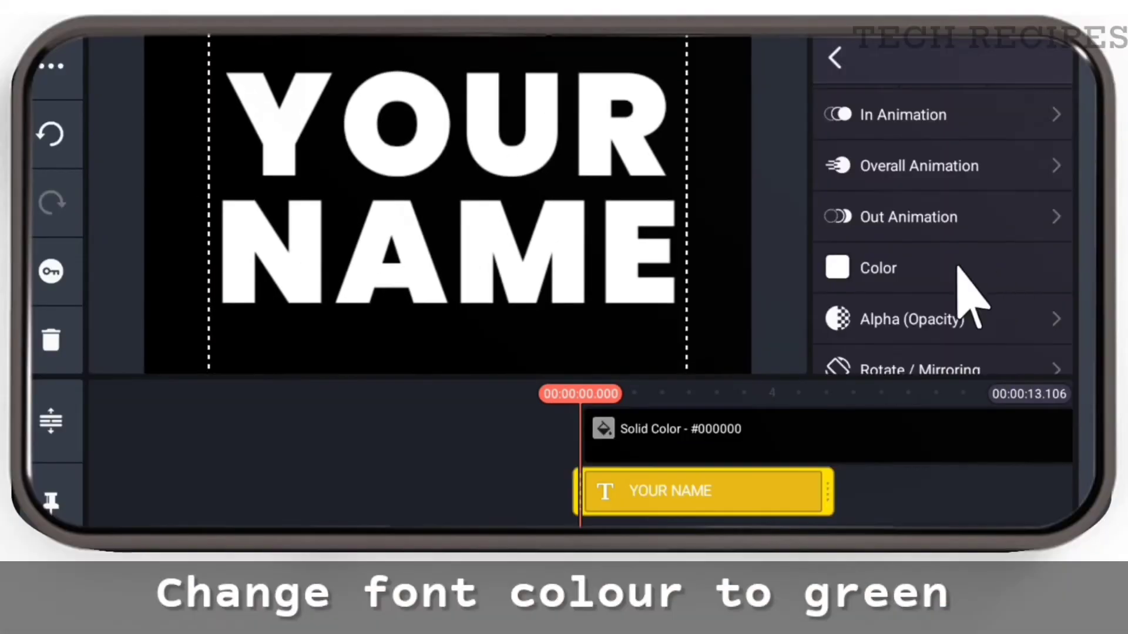
Step: Color the text green (#00FF00) and extend its layer to the end of the black background clip
{"action": "left_click", "coordinate": [934, 276]}
{"action": "left_click", "coordinate": [307, 178]}
{"action": "left_click", "coordinate": [388, 186]}
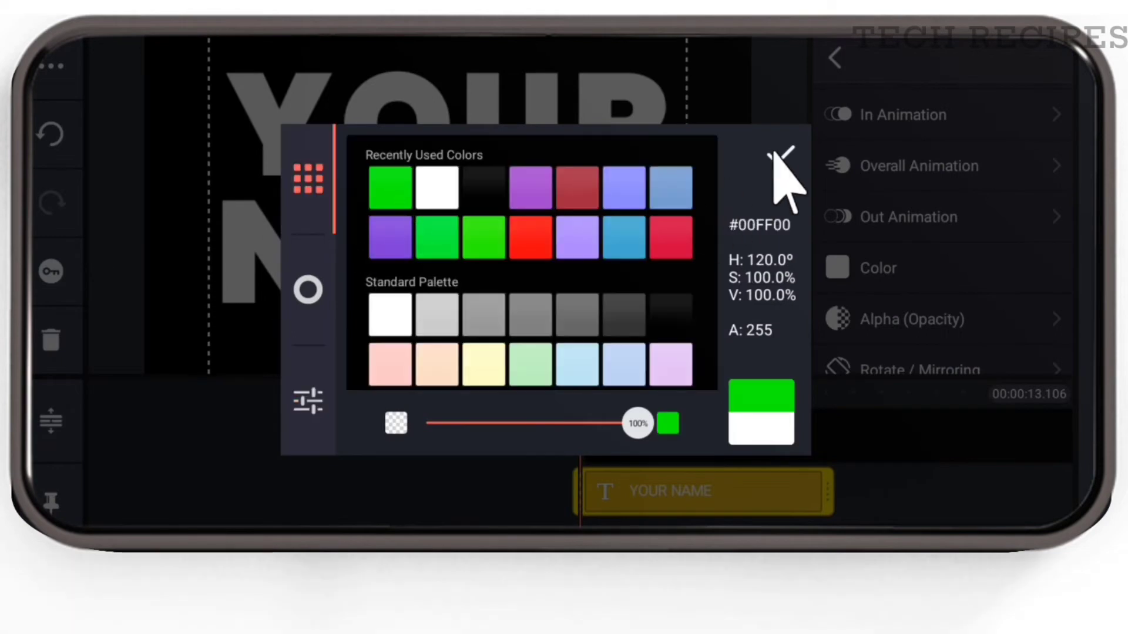
{"action": "left_click", "coordinate": [780, 155]}
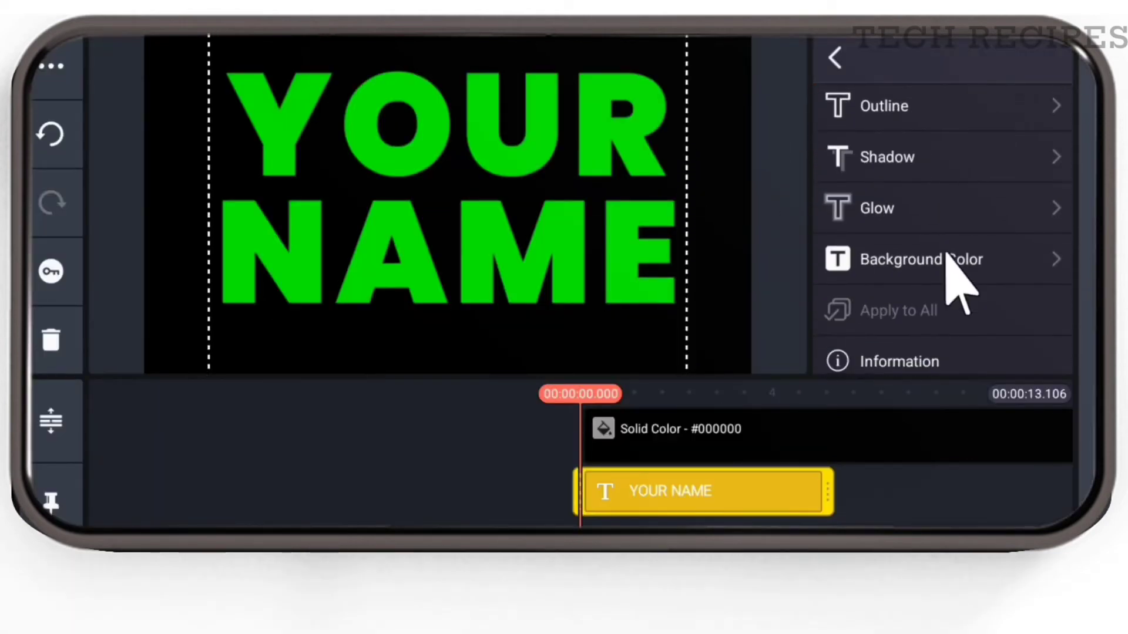
{"action": "left_click_drag", "start_coordinate": [834, 484], "coordinate": [817, 512]}
{"action": "left_click", "coordinate": [651, 476]}
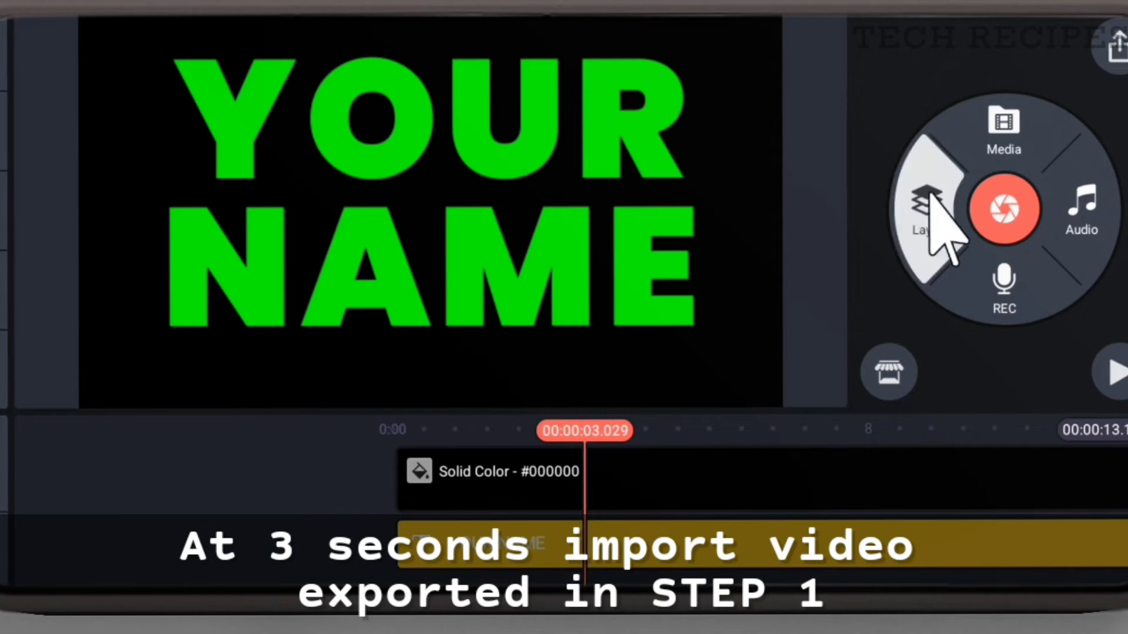
Step: Add the exported 8-second green opening video from the KineMaster folder as a layer at about 3 seconds, and make it full screen
{"action": "left_click", "coordinate": [869, 102]}
{"action": "left_click", "coordinate": [138, 303]}
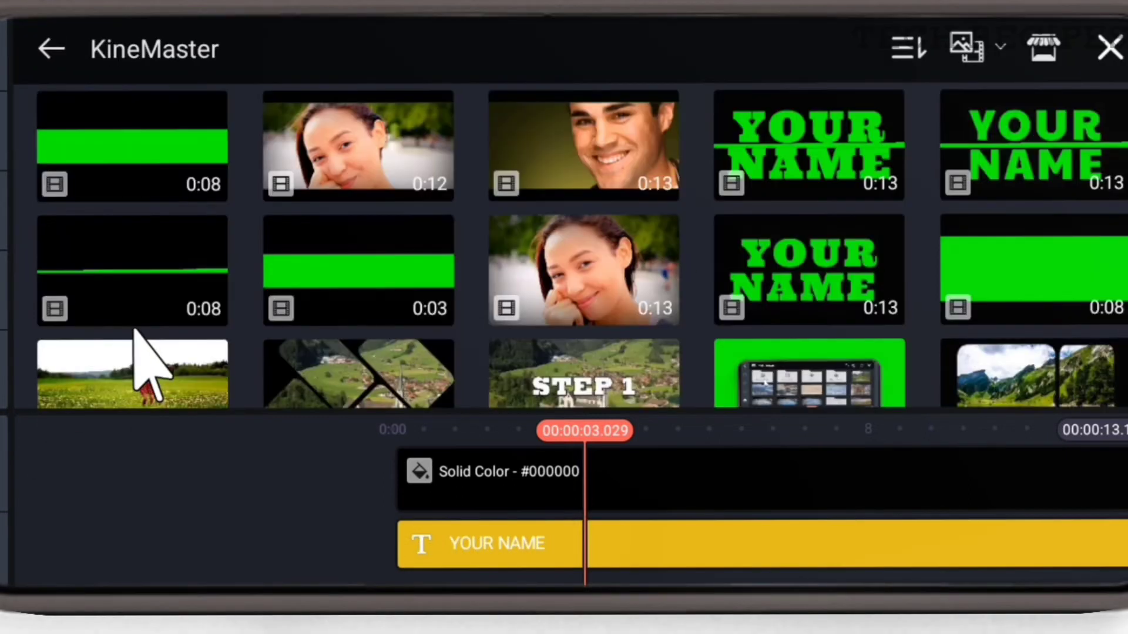
{"action": "left_click", "coordinate": [169, 168]}
{"action": "left_click", "coordinate": [642, 548]}
{"action": "left_click_drag", "start_coordinate": [1019, 318], "coordinate": [989, 231]}
{"action": "left_click", "coordinate": [1013, 398]}
{"action": "left_click", "coordinate": [1025, 176]}
Step: Set the blending mode of the green opening video layer to Screen
{"action": "left_click", "coordinate": [421, 528]}
{"action": "left_click_drag", "start_coordinate": [421, 528], "coordinate": [1116, 423]}
{"action": "left_click", "coordinate": [1110, 393]}
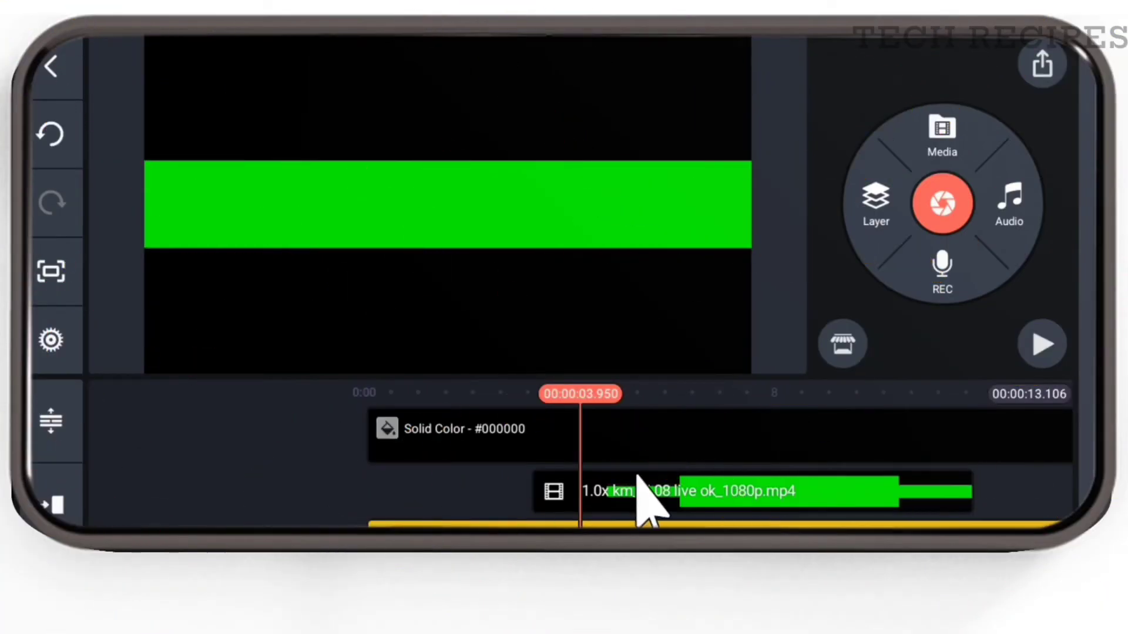
{"action": "left_click", "coordinate": [638, 477]}
{"action": "scroll", "coordinate": [925, 293], "scroll_direction": "down", "scroll_amount": 3}
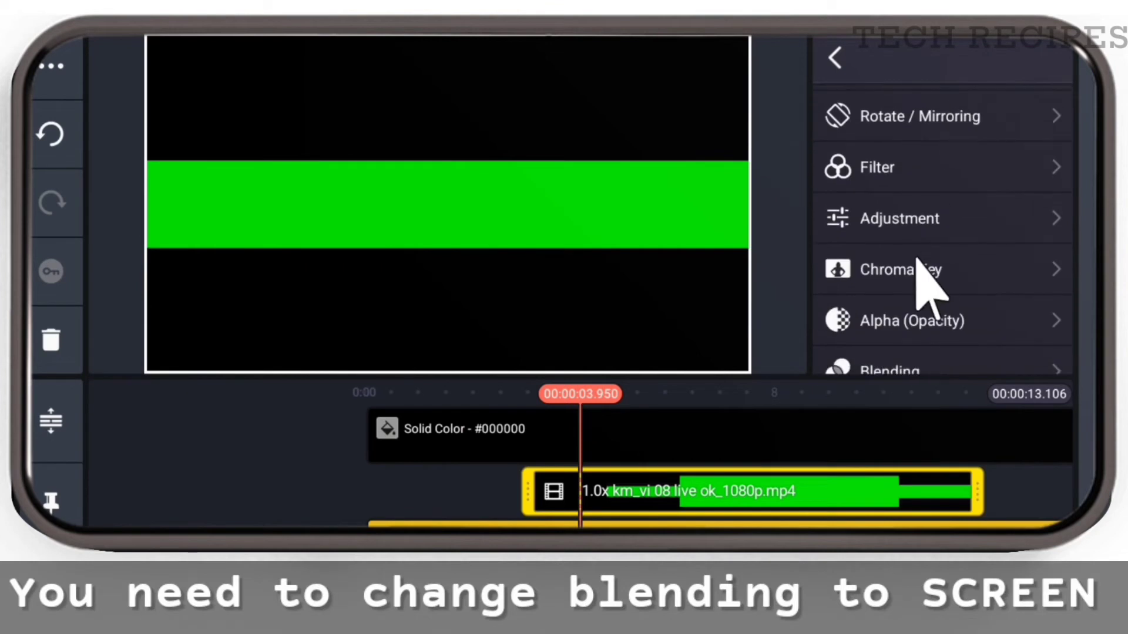
{"action": "scroll", "coordinate": [881, 258], "scroll_direction": "down", "scroll_amount": 2}
{"action": "left_click", "coordinate": [921, 234]}
{"action": "scroll", "coordinate": [969, 264], "scroll_direction": "down", "scroll_amount": 1}
{"action": "left_click", "coordinate": [854, 281]}
Step: Shrink the "YOUR NAME" text slightly and recenter it in the frame
{"action": "left_click", "coordinate": [455, 493]}
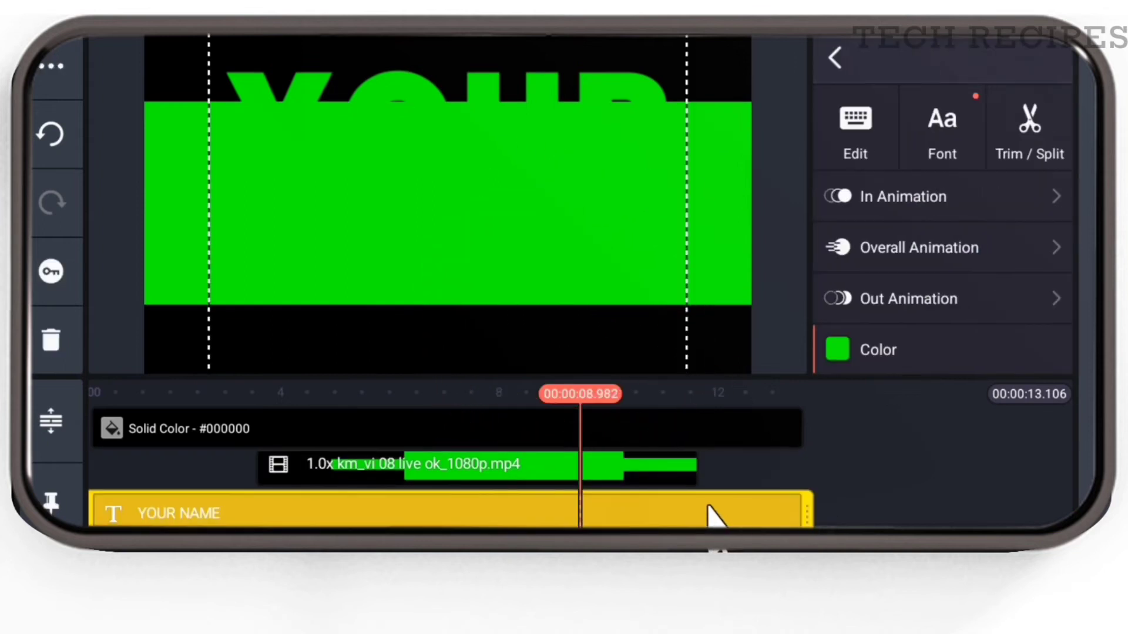
{"action": "left_click_drag", "start_coordinate": [620, 241], "coordinate": [599, 147]}
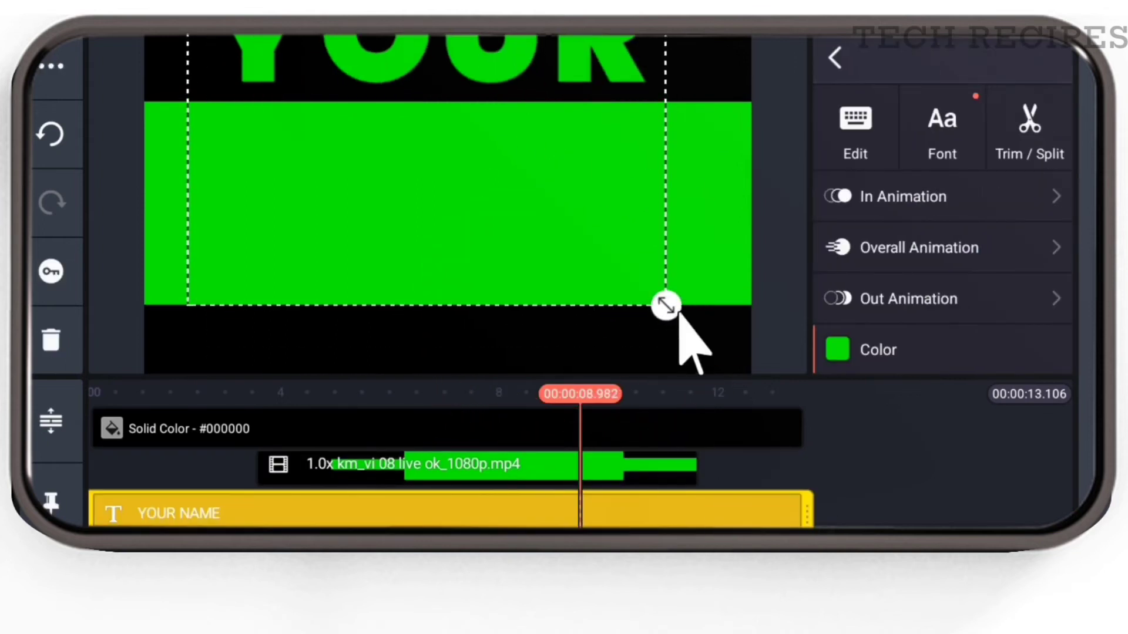
{"action": "left_click_drag", "start_coordinate": [499, 76], "coordinate": [530, 142]}
Step: Play the project from the start to preview the text with the opening and closing effect
{"action": "left_click", "coordinate": [777, 483]}
{"action": "left_click_drag", "start_coordinate": [815, 460], "coordinate": [1070, 460]}
{"action": "left_click", "coordinate": [1035, 345]}
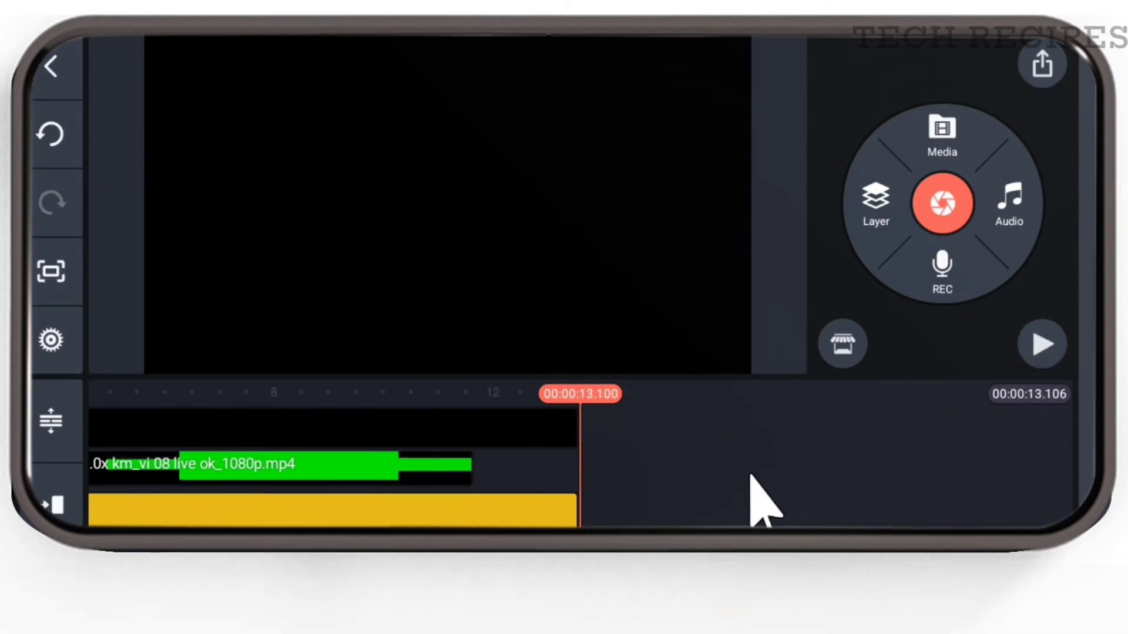
Step: Trim the end of the black background clip to line up with the text layer, and export the project
{"action": "mouse_move", "coordinate": [736, 470]}
{"action": "left_mouse_down"}
{"action": "mouse_move", "coordinate": [763, 467]}
{"action": "mouse_move", "coordinate": [734, 467]}
{"action": "left_mouse_up"}
{"action": "left_click", "coordinate": [555, 452]}
{"action": "mouse_move", "coordinate": [579, 440]}
{"action": "left_mouse_down"}
{"action": "mouse_move", "coordinate": [568, 436]}
{"action": "mouse_move", "coordinate": [582, 438]}
{"action": "left_mouse_up"}
{"action": "left_click_drag", "start_coordinate": [743, 451], "coordinate": [769, 452]}
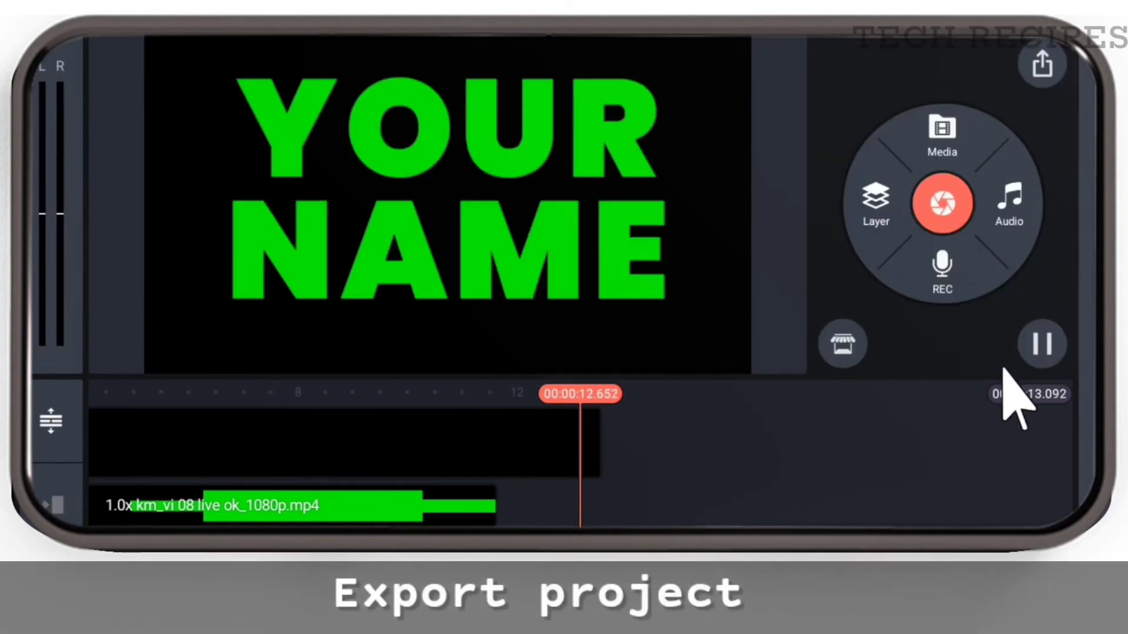
{"action": "left_click", "coordinate": [1042, 64]}
{"action": "left_click", "coordinate": [352, 505]}
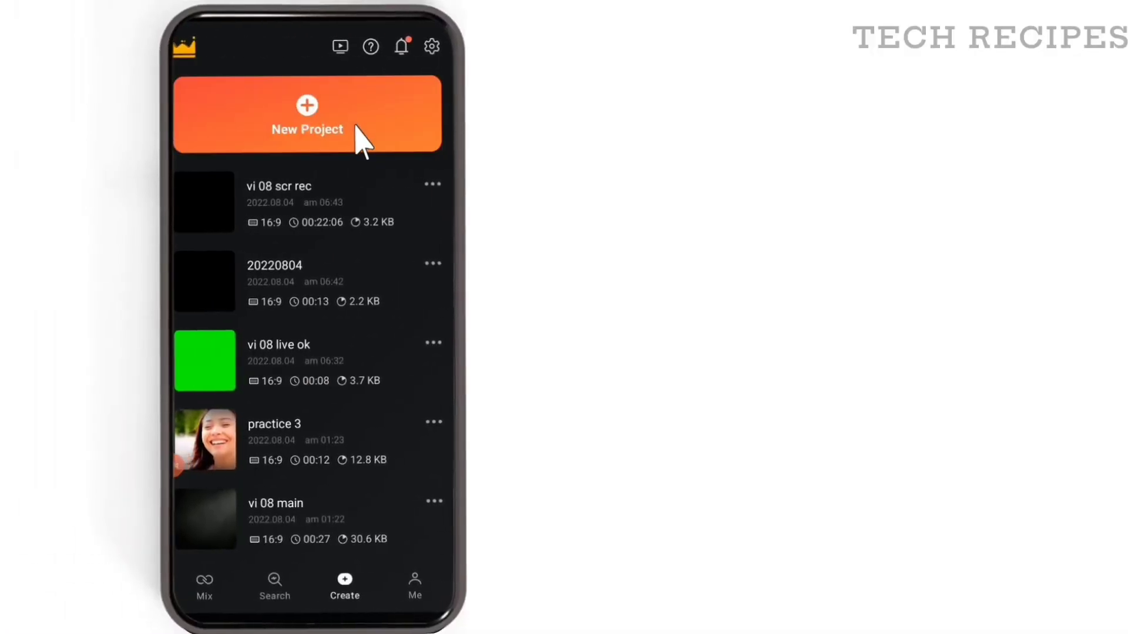
Step: Create a new 16:9 project and import the 13-second smiling woman video from the KineMaster folder as the main clip
{"action": "left_click", "coordinate": [356, 125]}
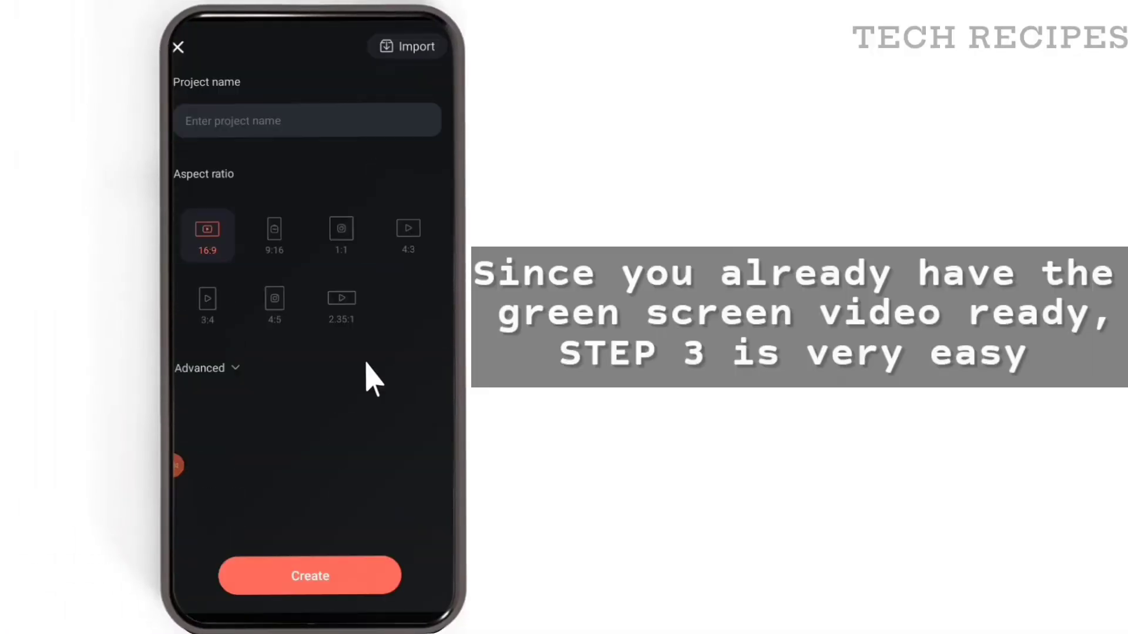
{"action": "left_click", "coordinate": [367, 589]}
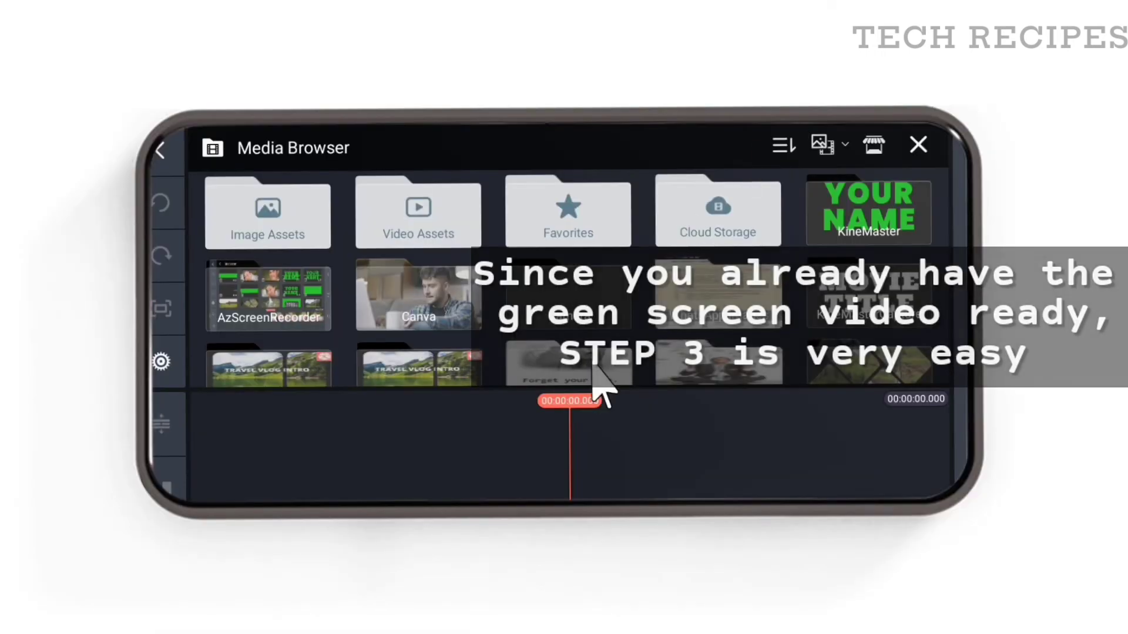
{"action": "left_click", "coordinate": [840, 202]}
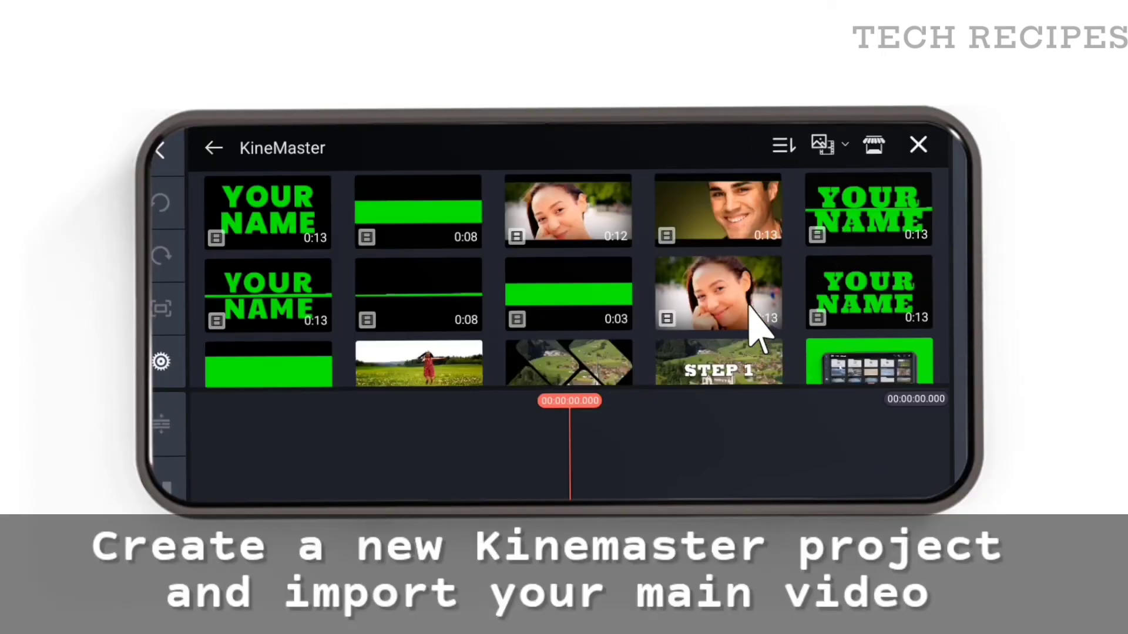
{"action": "left_click", "coordinate": [758, 329]}
{"action": "left_click", "coordinate": [917, 144]}
{"action": "left_click_drag", "start_coordinate": [381, 473], "coordinate": [770, 473]}
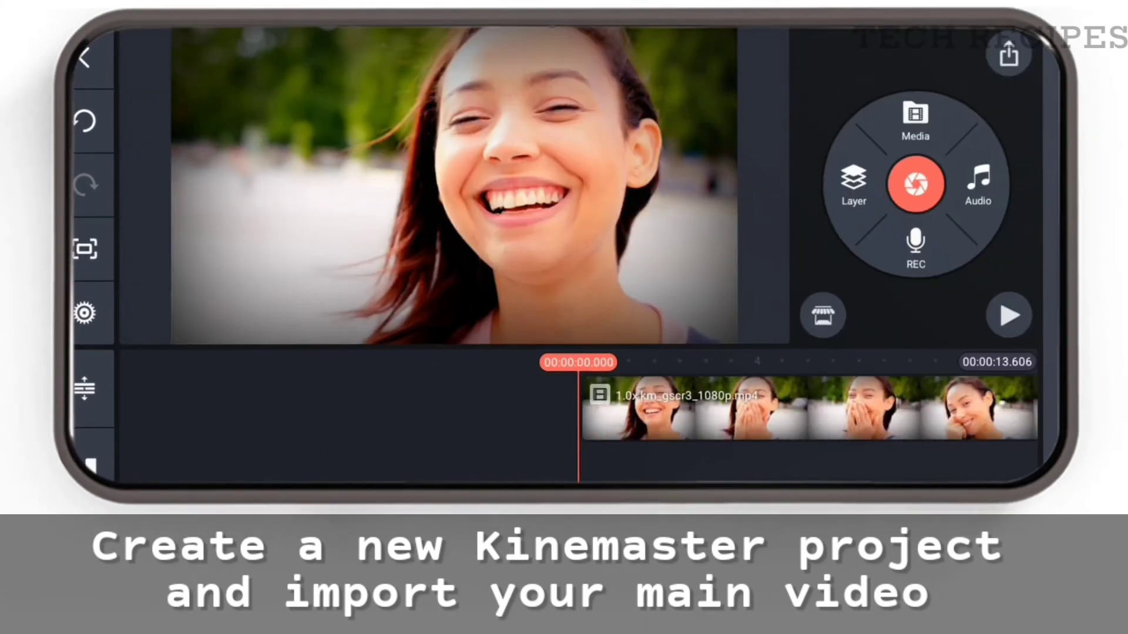
Step: Add the newly exported green "YOUR NAME" video from the KineMaster folder as a layer at the project start
{"action": "left_click", "coordinate": [855, 182]}
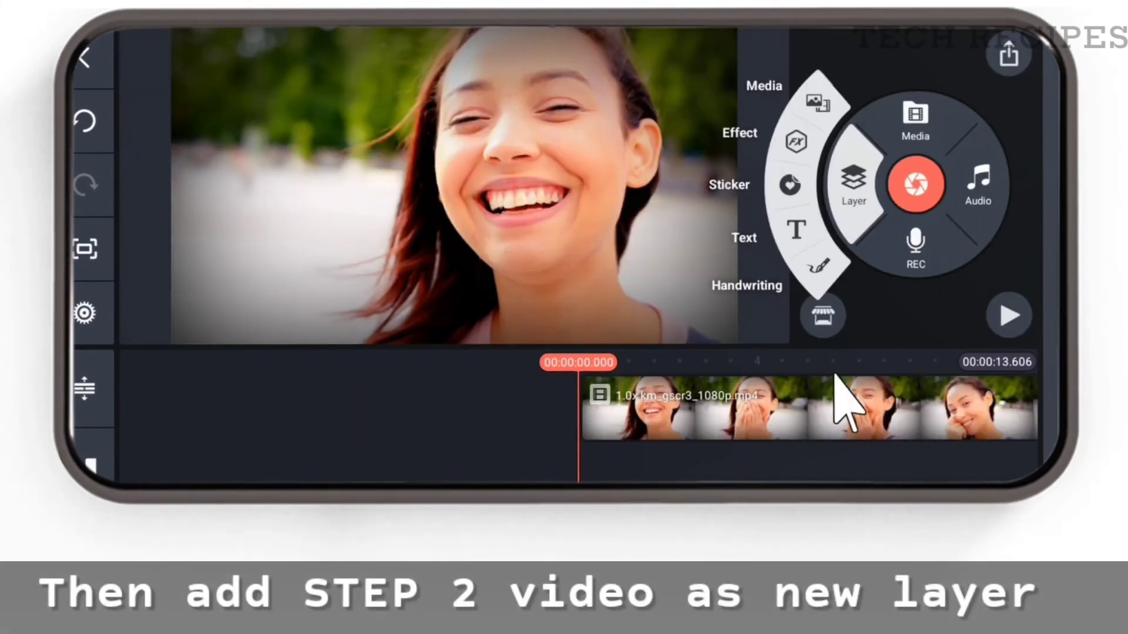
{"action": "left_click", "coordinate": [818, 104]}
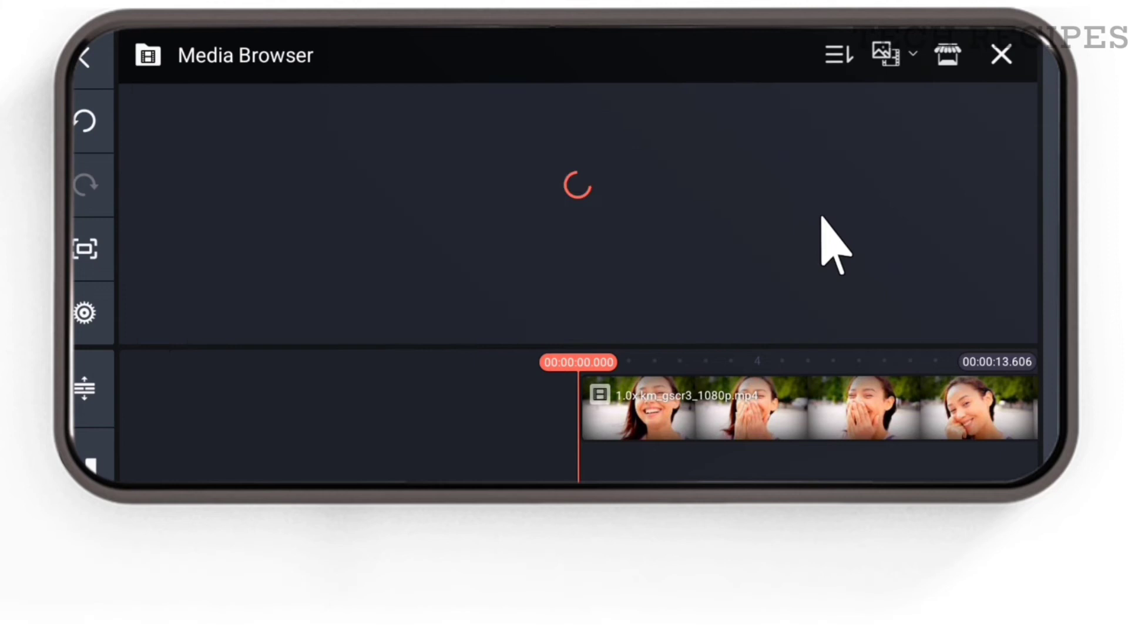
{"action": "left_click", "coordinate": [902, 154]}
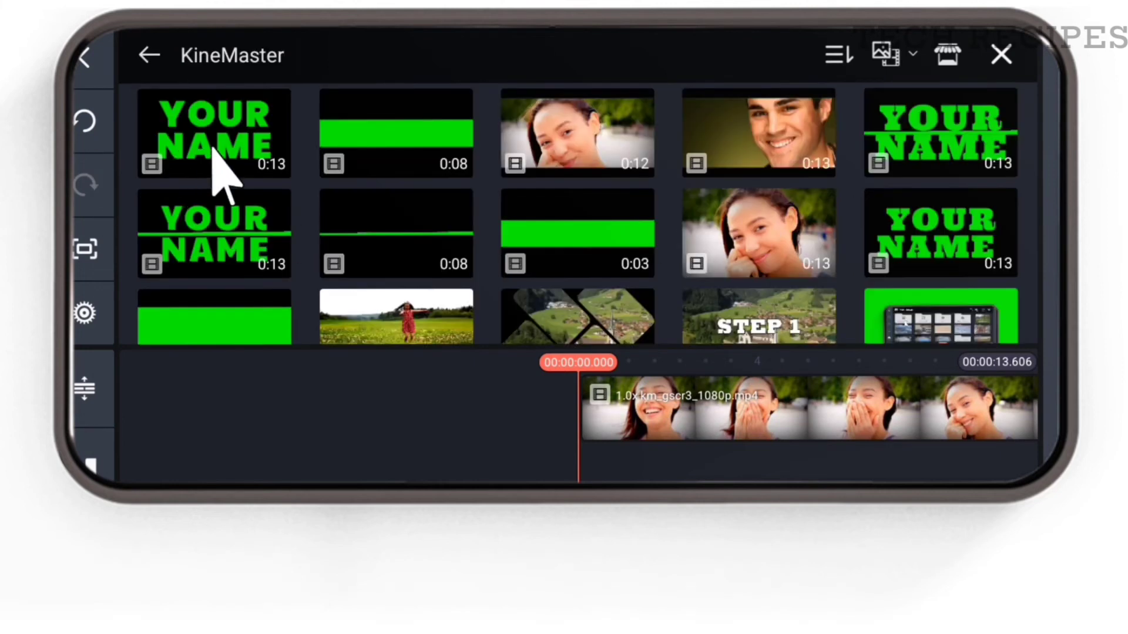
{"action": "left_click", "coordinate": [220, 170]}
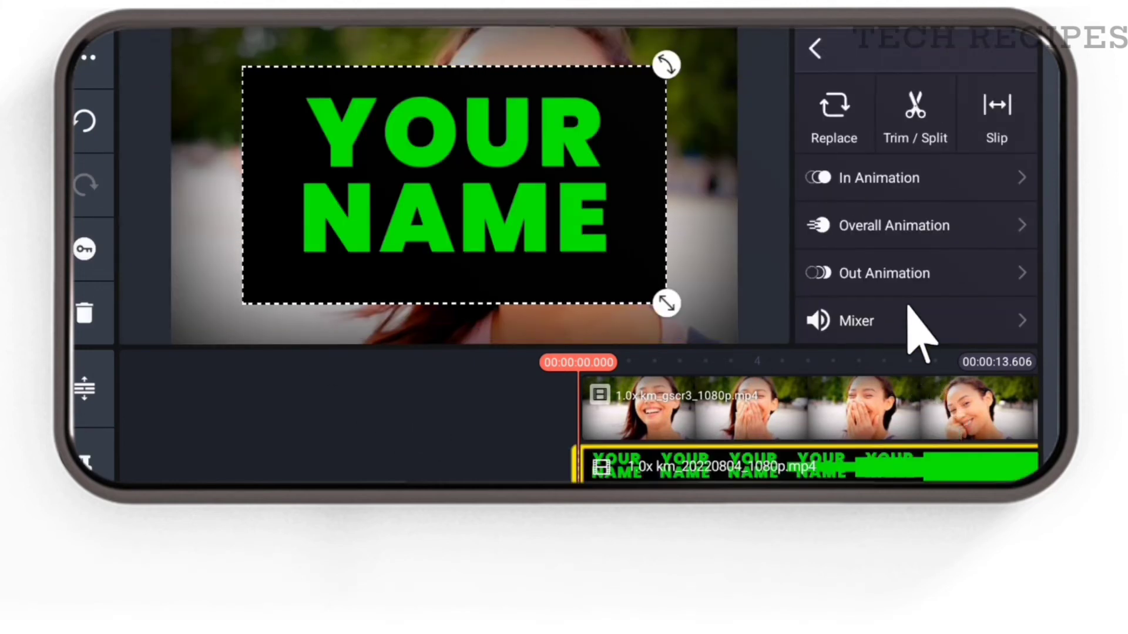
Step: Make the "YOUR NAME" video layer fill the whole frame using the full-screen Split Screen layout
{"action": "left_click_drag", "start_coordinate": [909, 306], "coordinate": [937, 202]}
{"action": "left_click", "coordinate": [909, 307]}
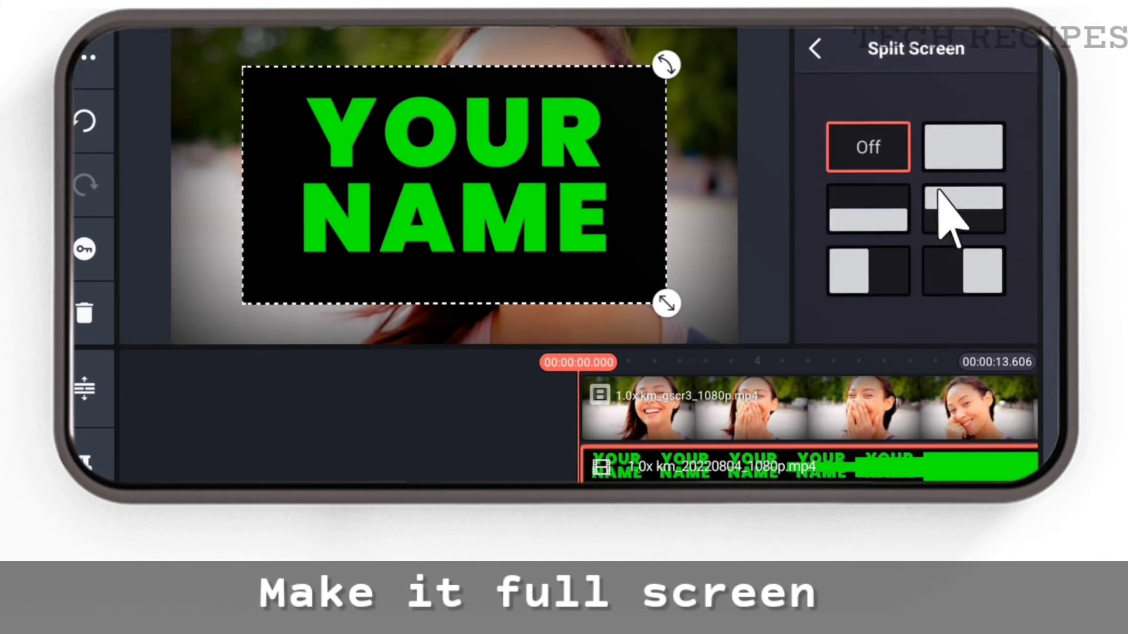
{"action": "left_click", "coordinate": [964, 147]}
{"action": "left_click_drag", "start_coordinate": [504, 425], "coordinate": [390, 418]}
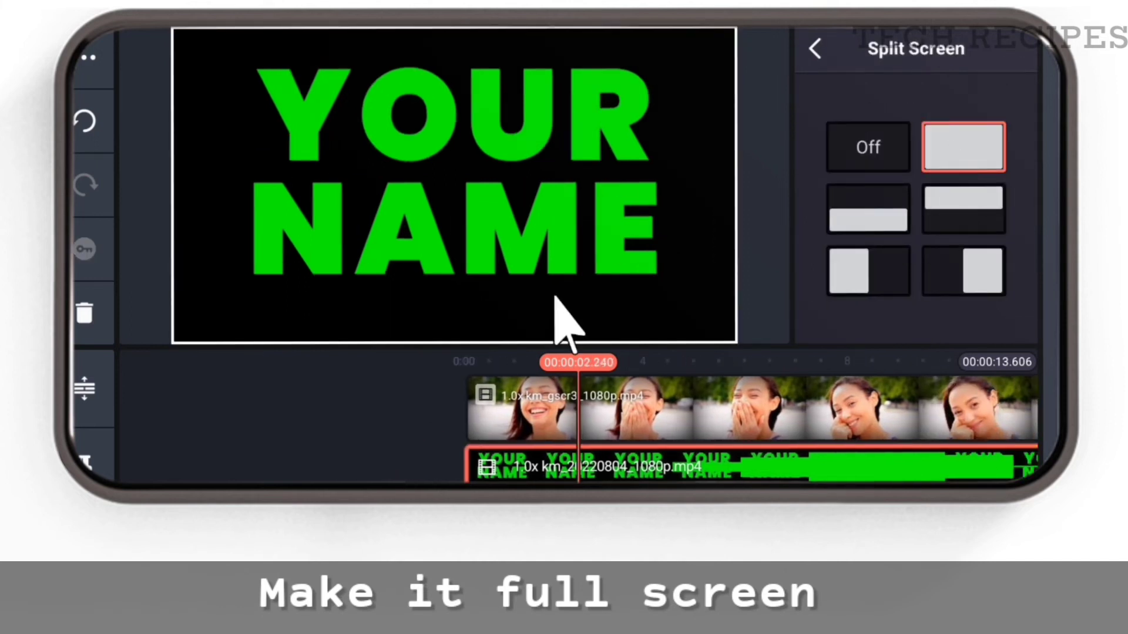
Step: Enable Chroma Key on the "YOUR NAME" video layer with green as the key colour, and check the result along the timeline
{"action": "left_click", "coordinate": [813, 47]}
{"action": "scroll", "coordinate": [917, 176], "scroll_direction": "down", "scroll_amount": 3}
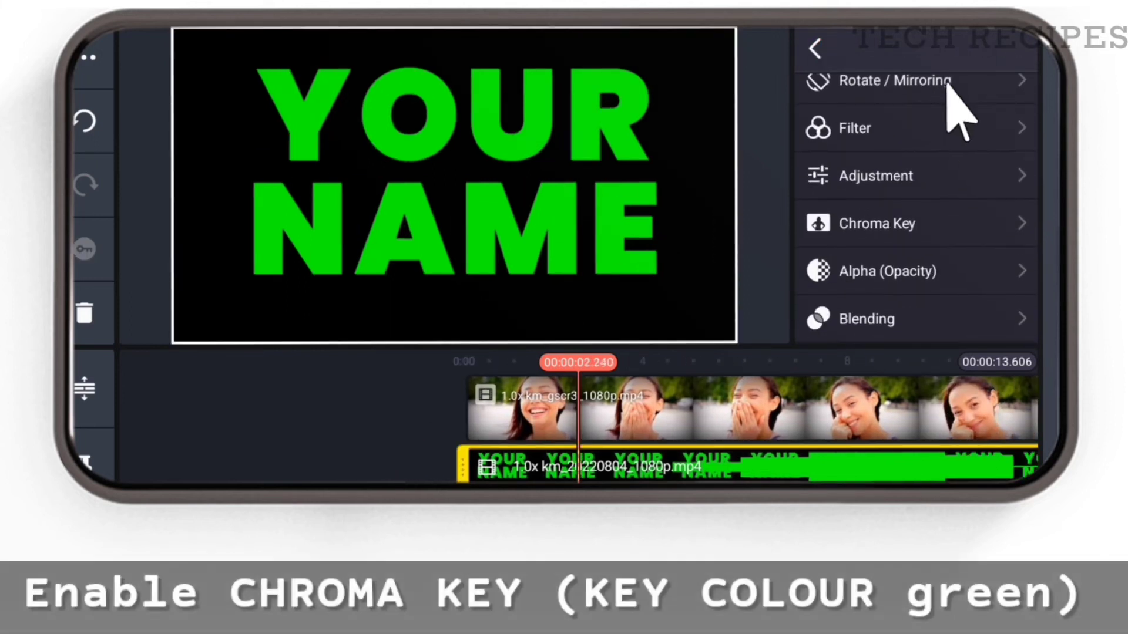
{"action": "left_click", "coordinate": [854, 226]}
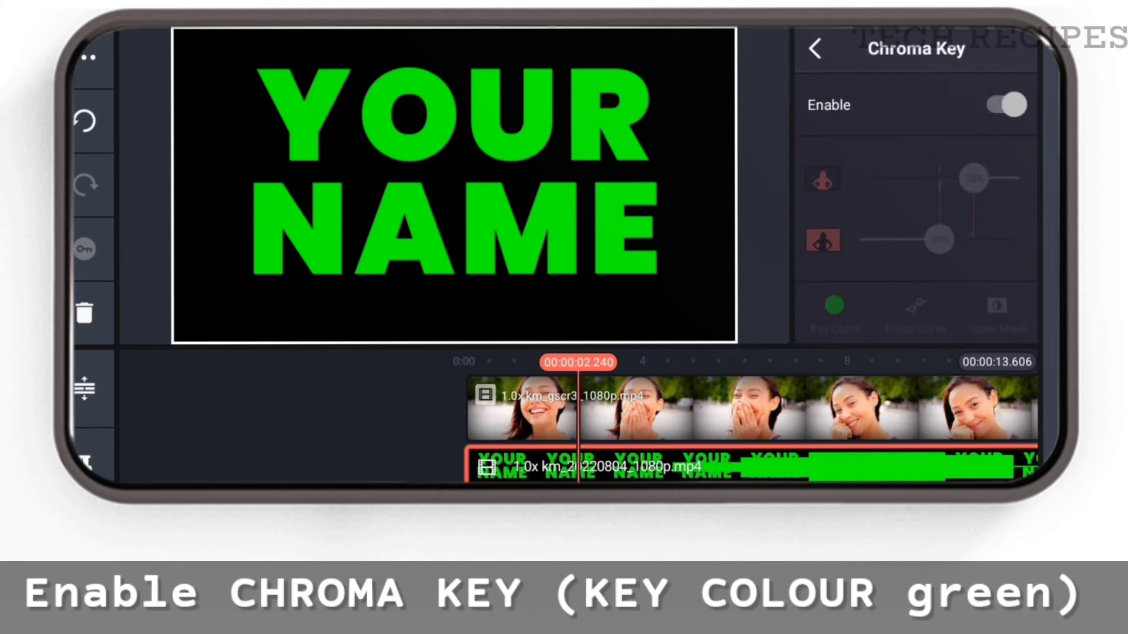
{"action": "left_click_drag", "start_coordinate": [323, 466], "coordinate": [164, 448]}
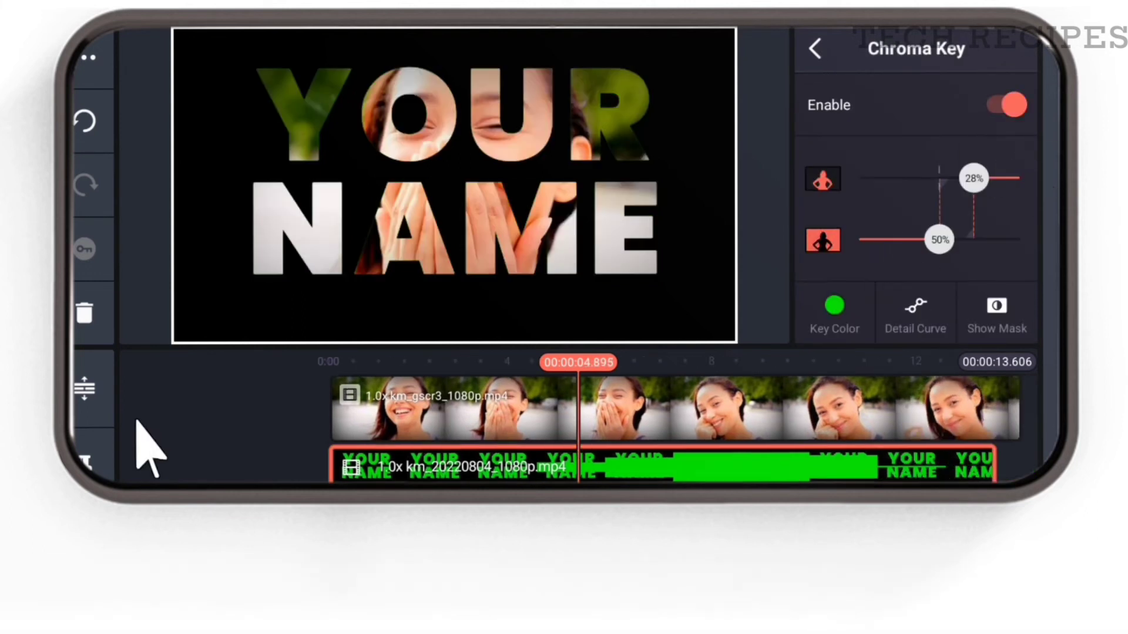
{"action": "left_click", "coordinate": [1023, 454]}
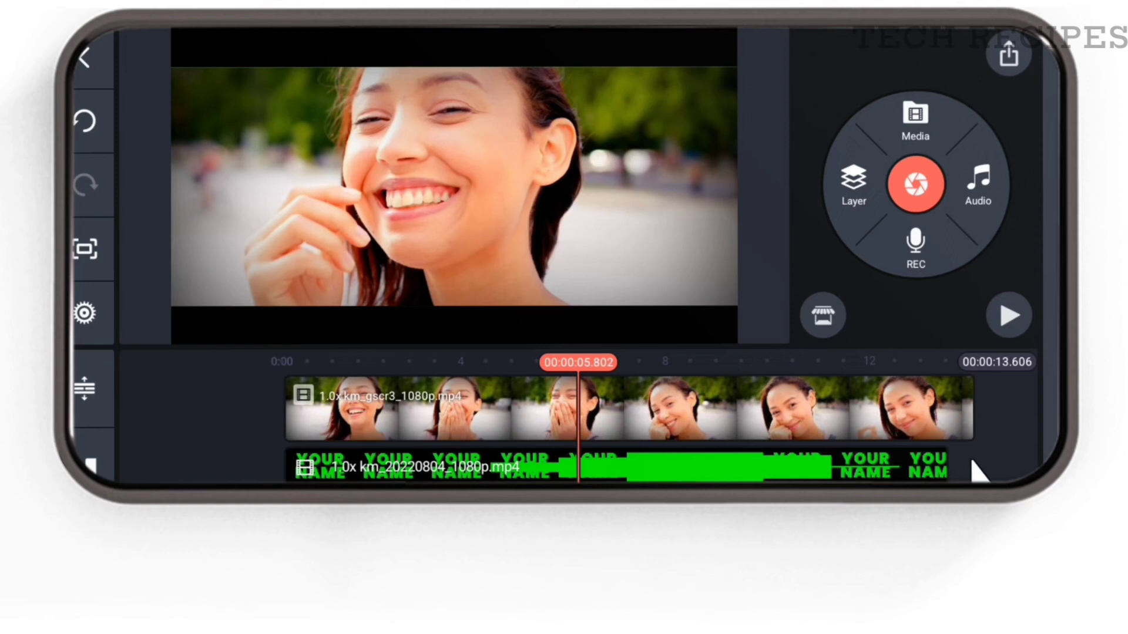
Step: Trim off the main woman video to the right of the playhead at the end of the "YOUR NAME" layer, at 13.019 seconds
{"action": "left_click_drag", "start_coordinate": [976, 469], "coordinate": [659, 469]}
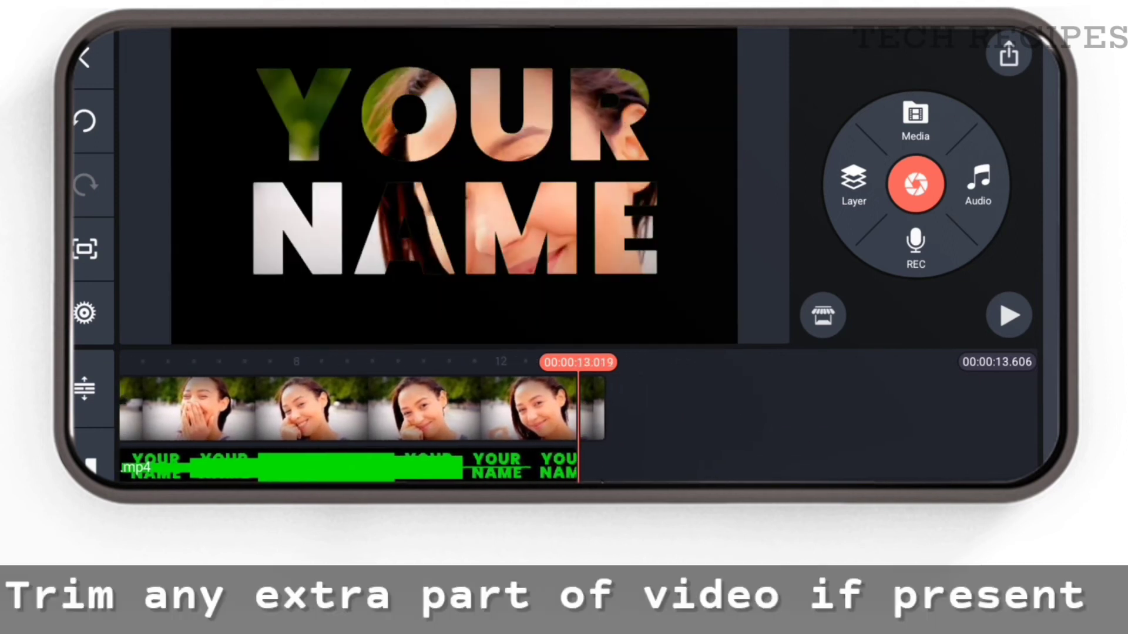
{"action": "left_click", "coordinate": [499, 405]}
{"action": "left_click", "coordinate": [907, 111]}
{"action": "left_click", "coordinate": [902, 147]}
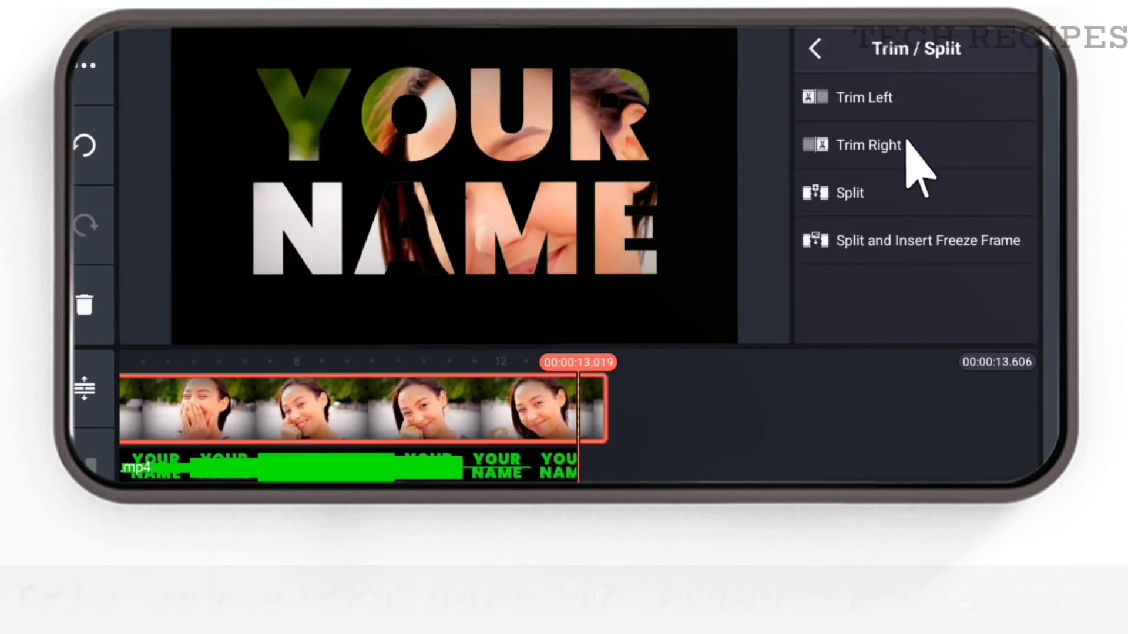